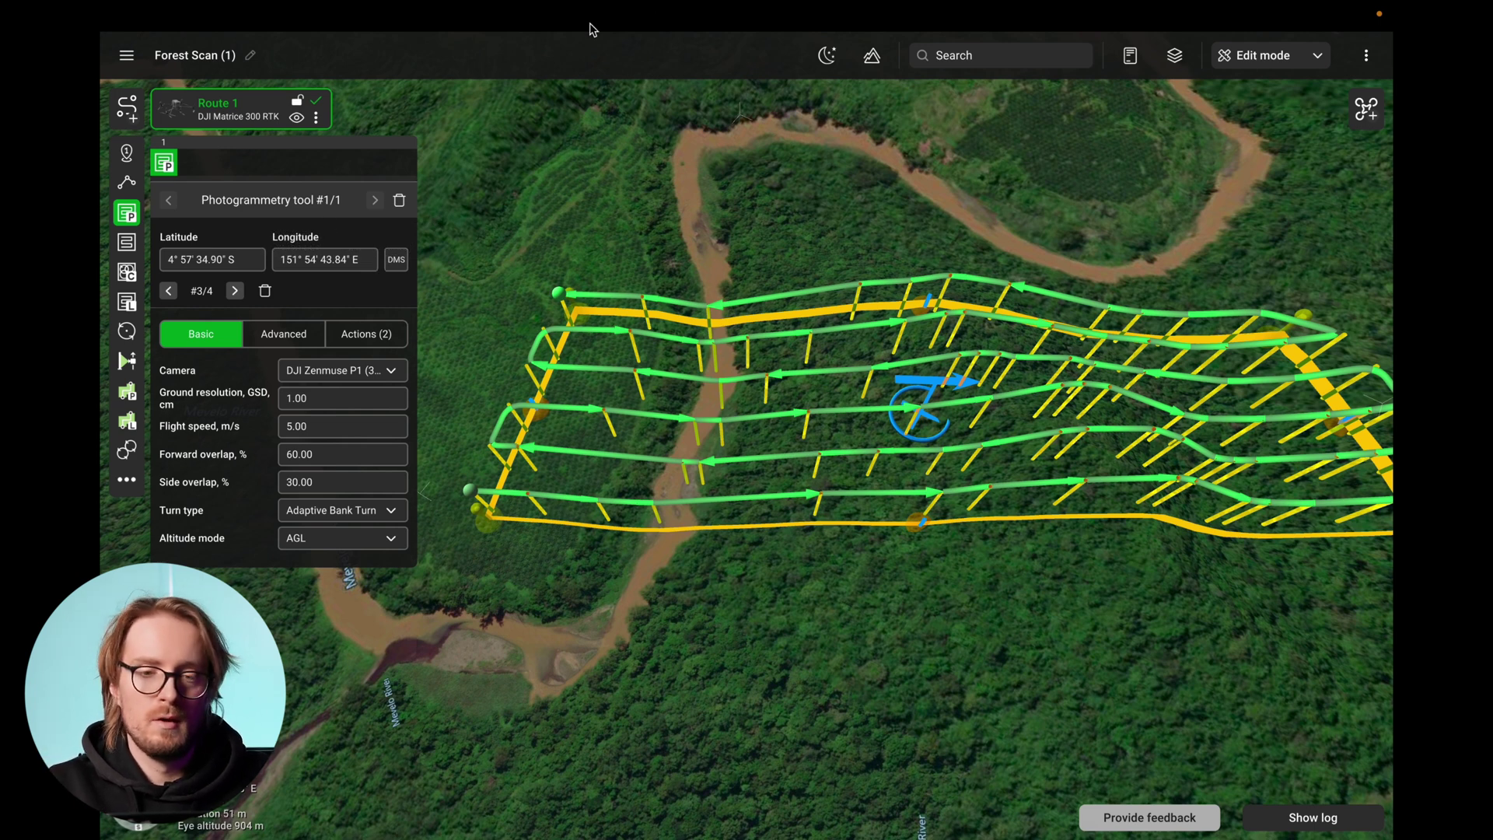
Show Route 1's elevation profile, tracking the forest terrain at 77–83 m AGL.
{"action": "left_click", "coordinate": [874, 57]}
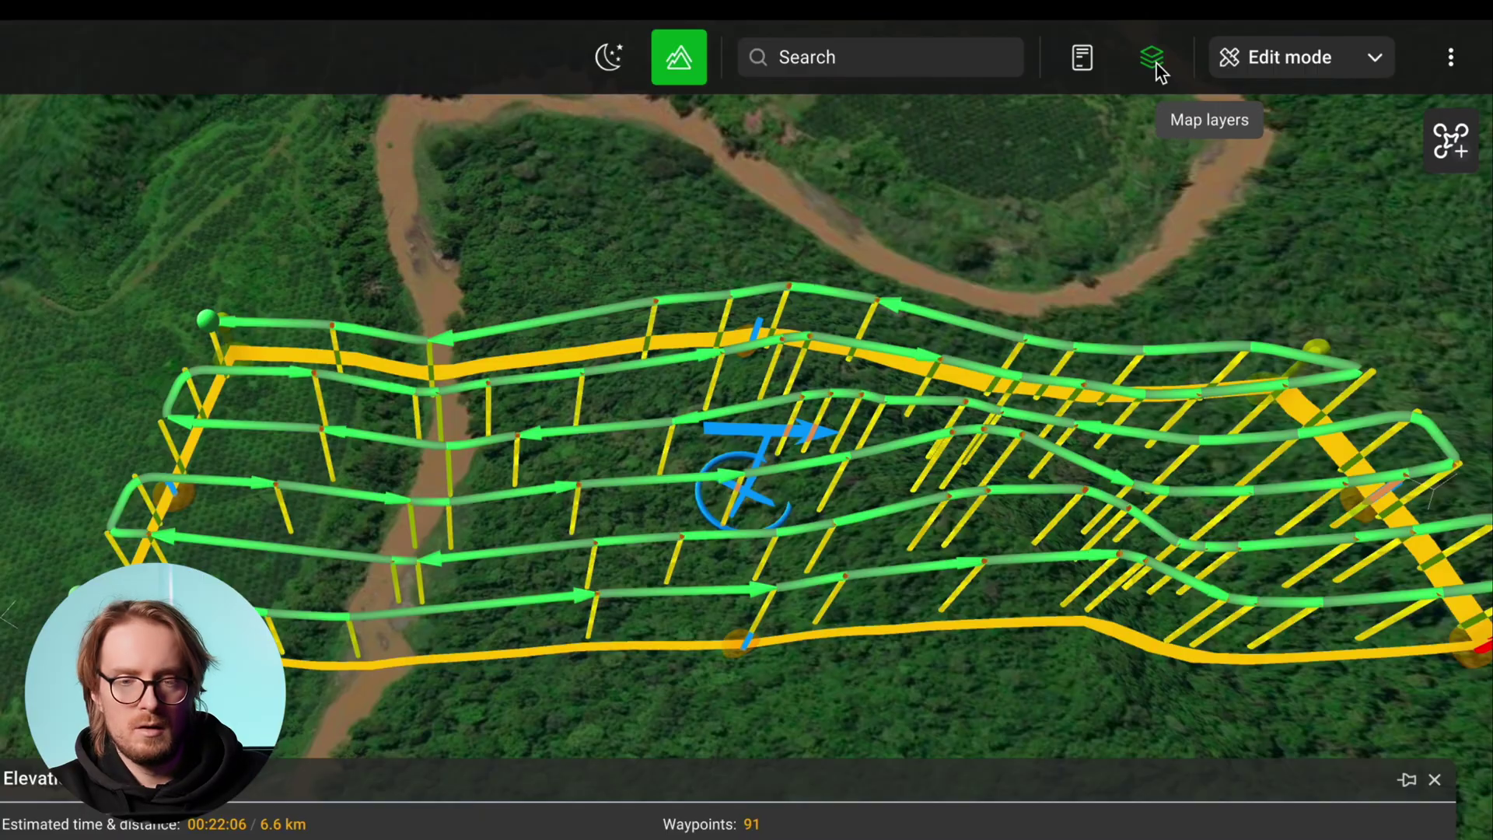
{"action": "left_click", "coordinate": [1152, 59]}
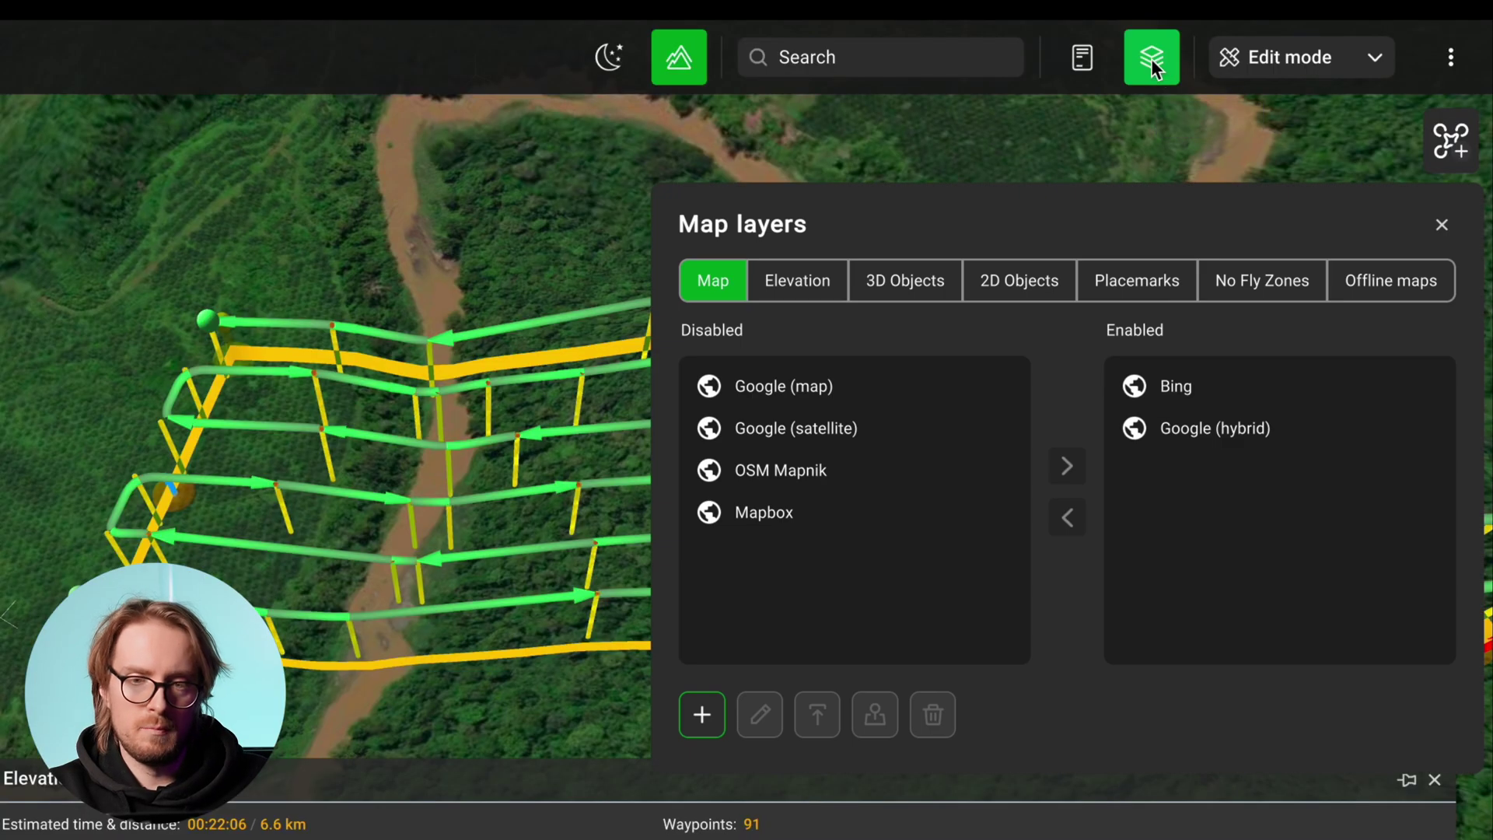
{"action": "left_click", "coordinate": [796, 294]}
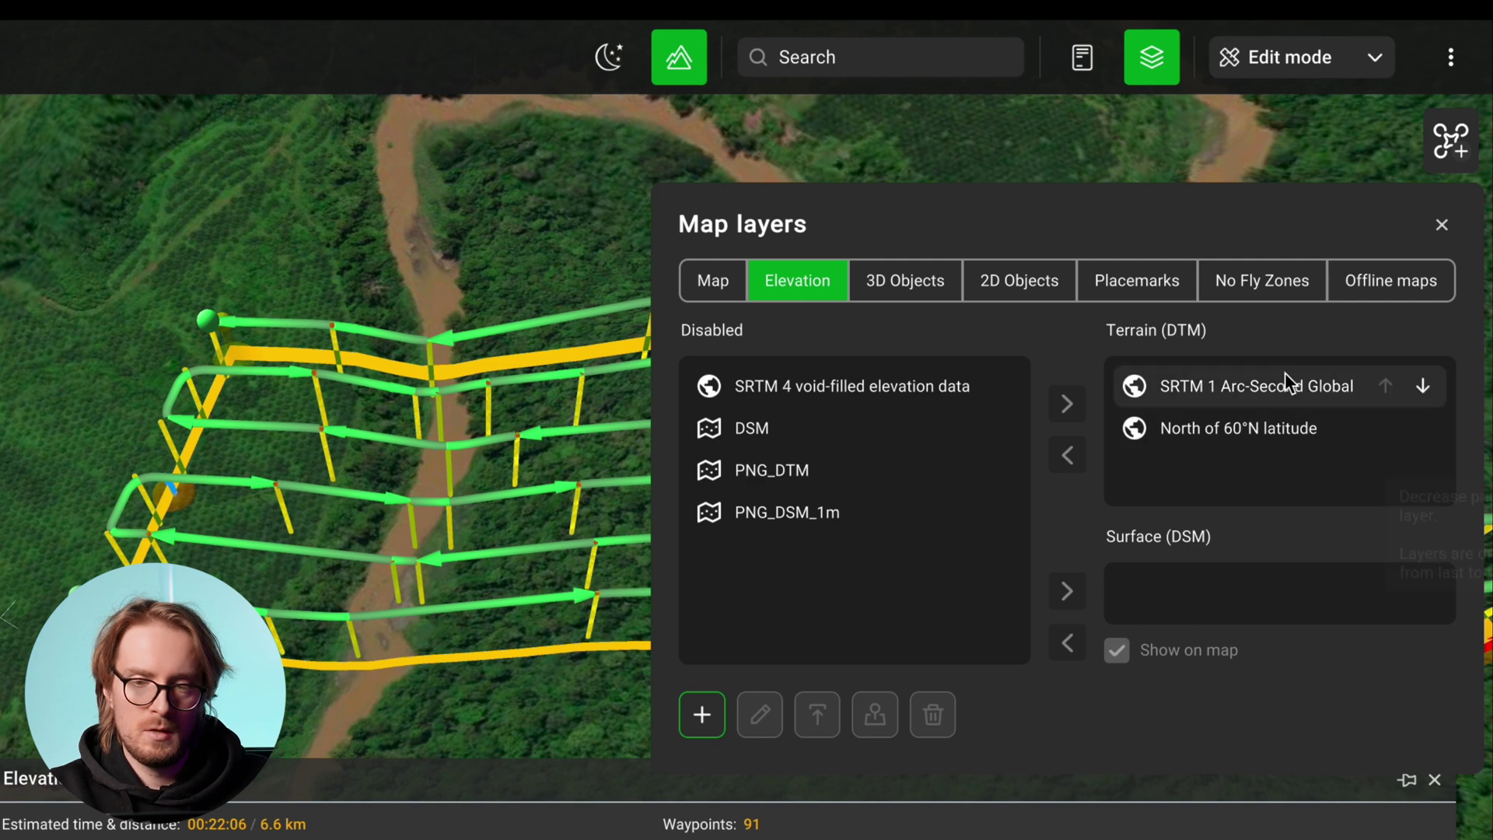
{"action": "left_click", "coordinate": [1182, 398]}
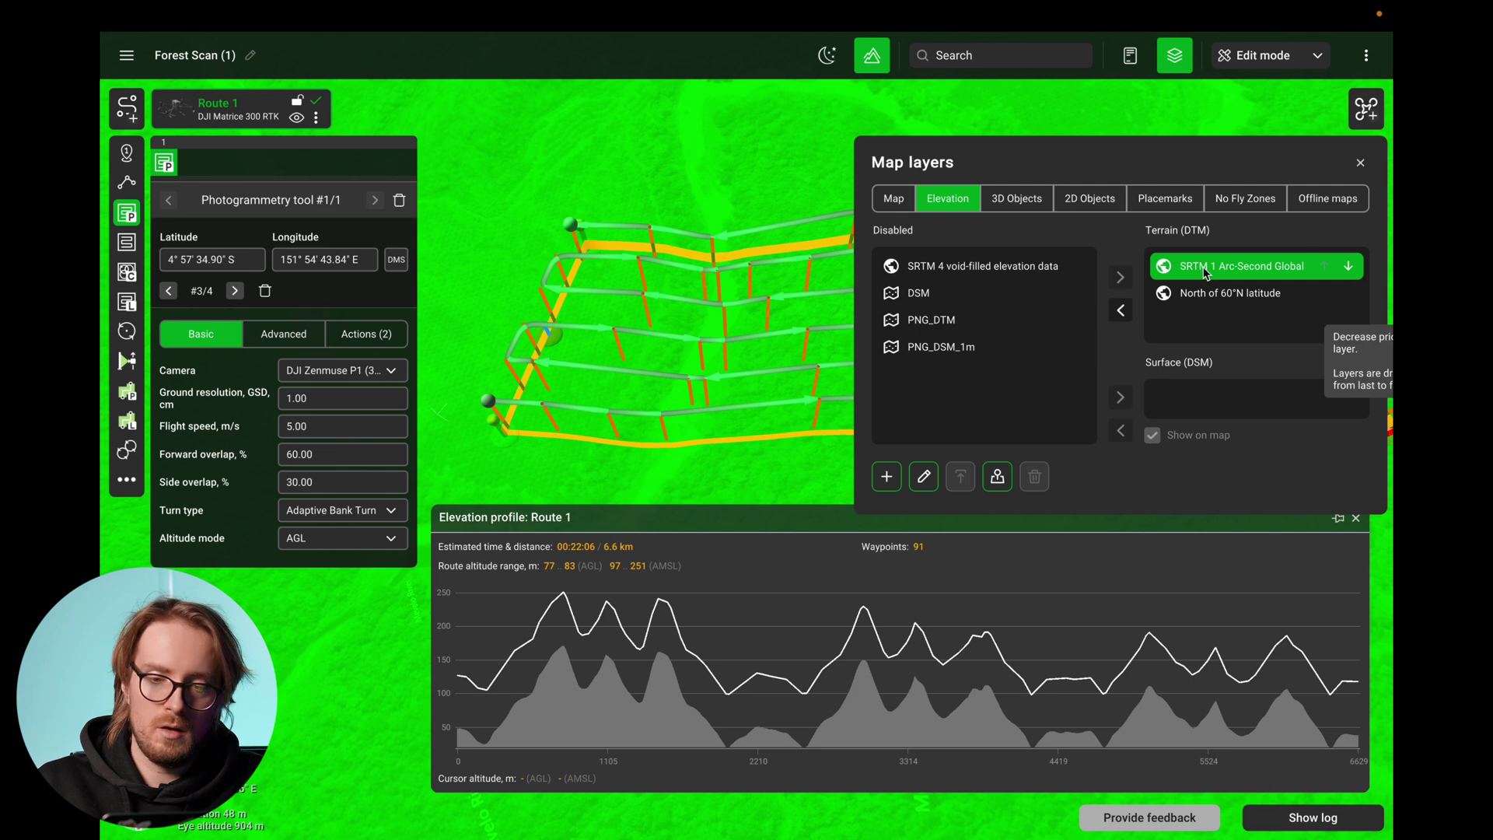
{"action": "left_click", "coordinate": [1203, 275]}
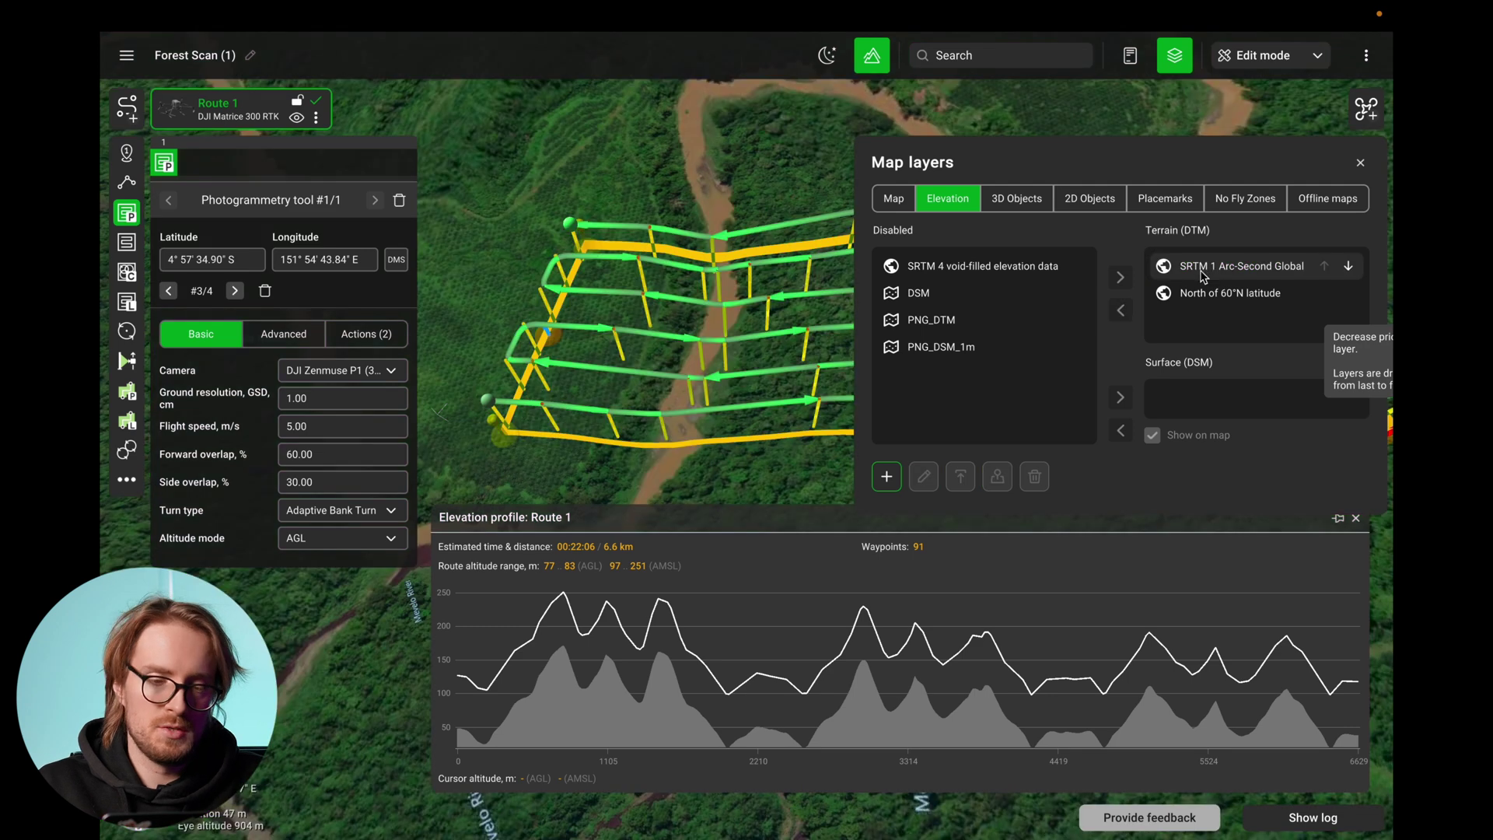
{"action": "left_click", "coordinate": [1361, 165]}
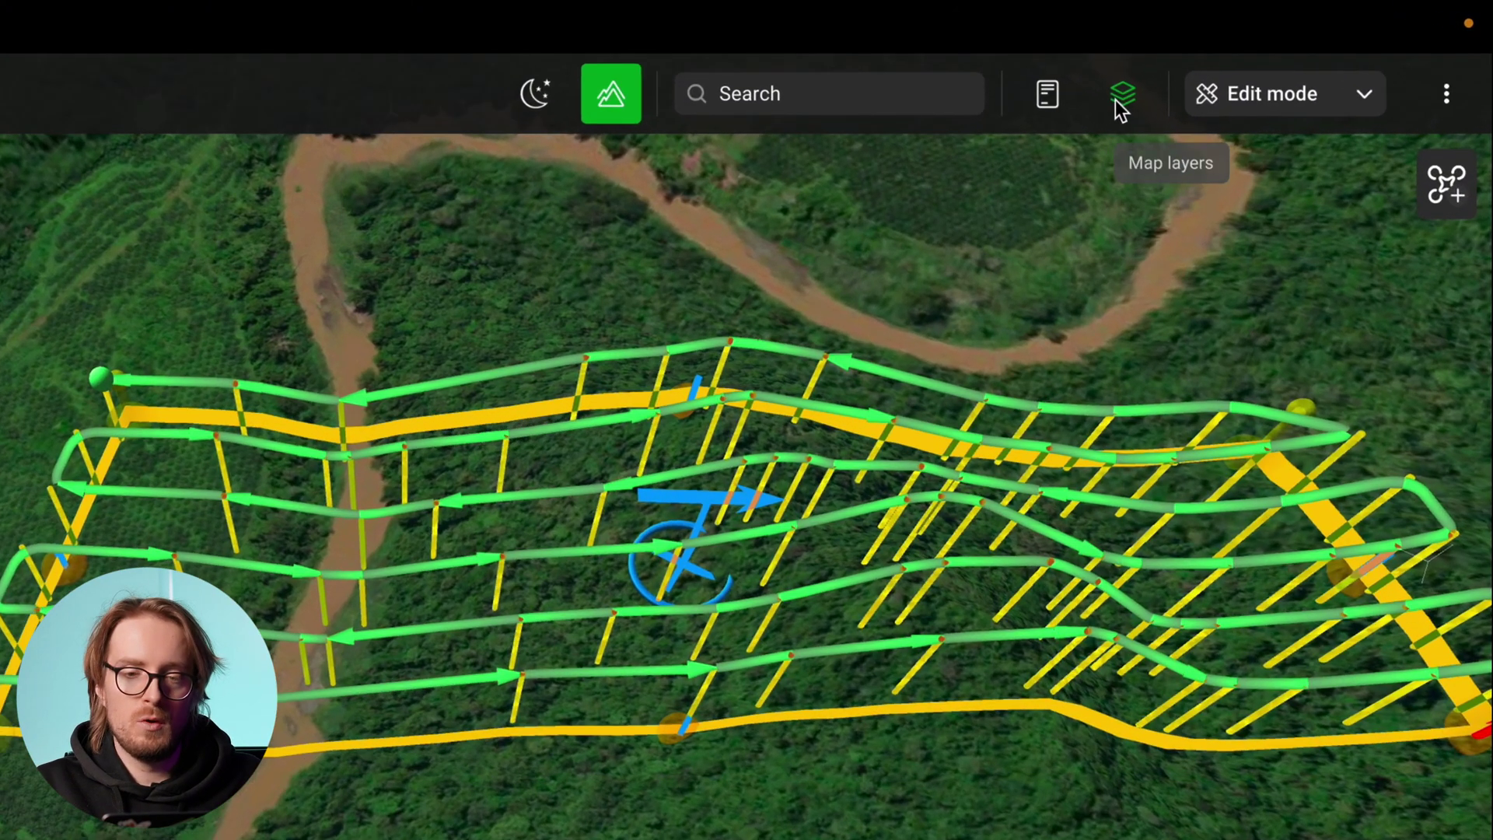
Add PNG_DSM_1m to the Terrain (DTM) elevation sources in Map layers.
{"action": "left_click", "coordinate": [1174, 59]}
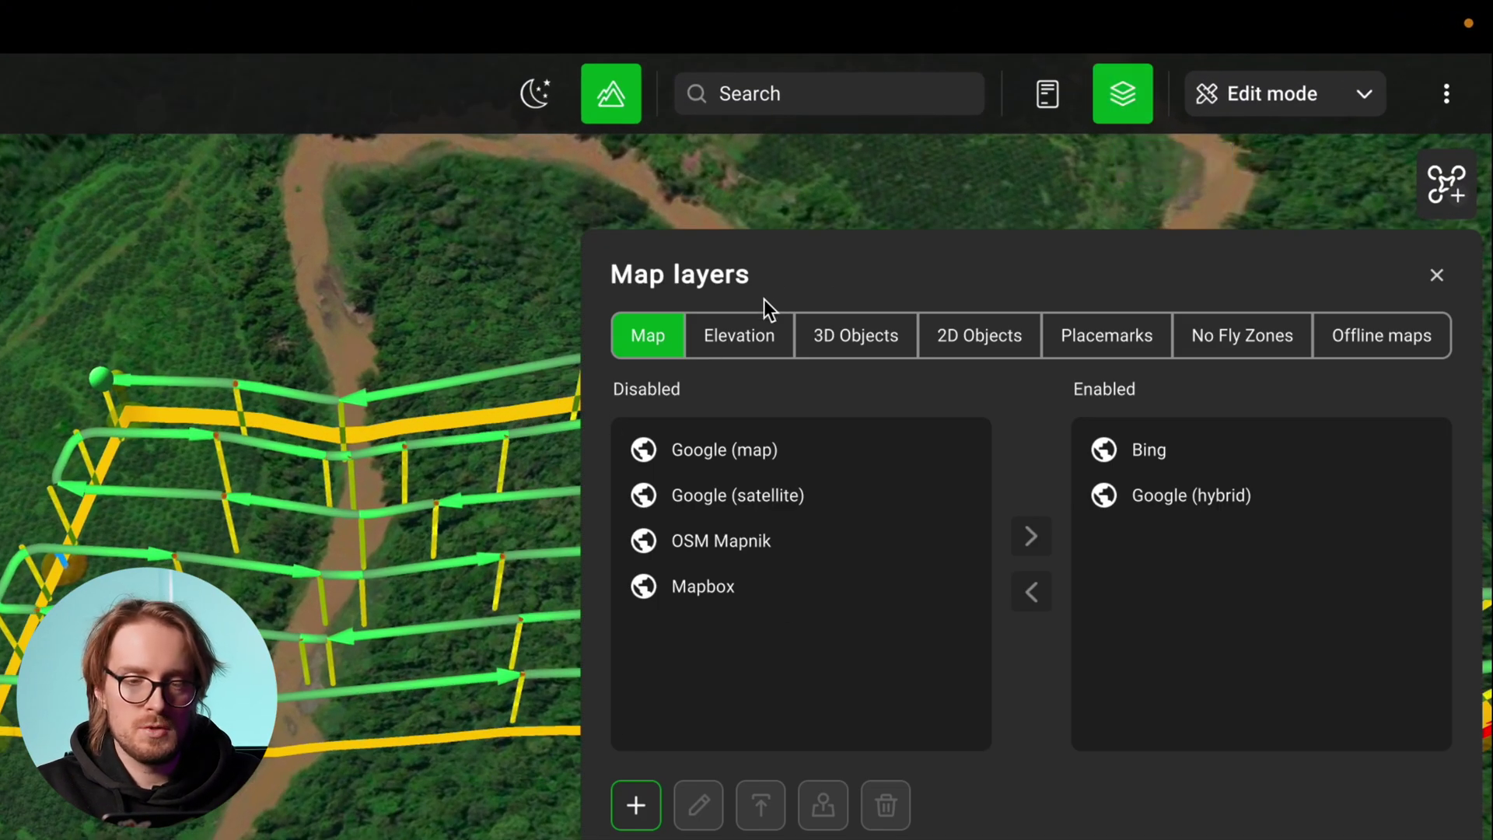
{"action": "left_click", "coordinate": [758, 338]}
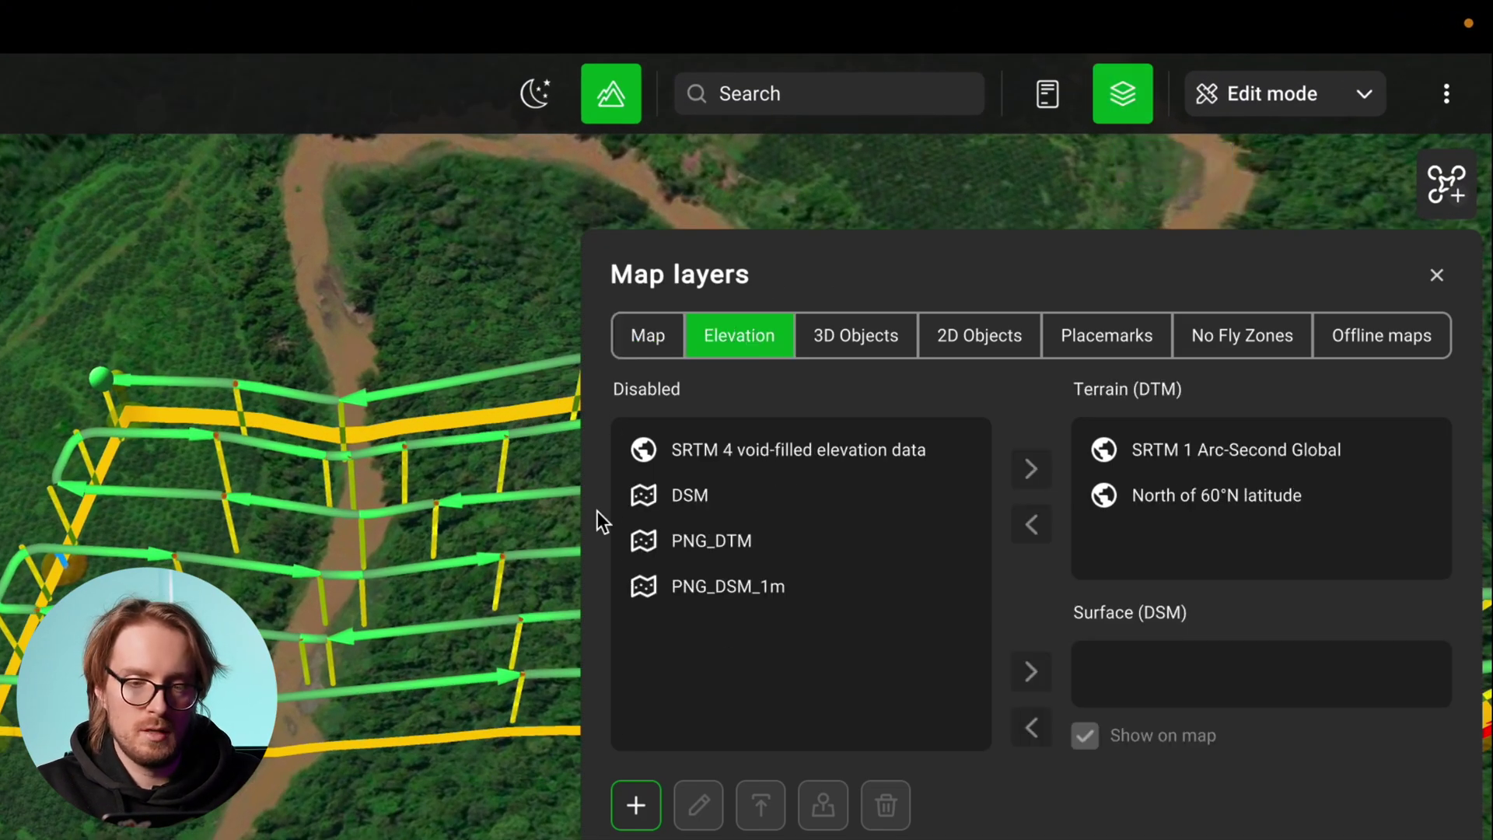
{"action": "left_click", "coordinate": [721, 585]}
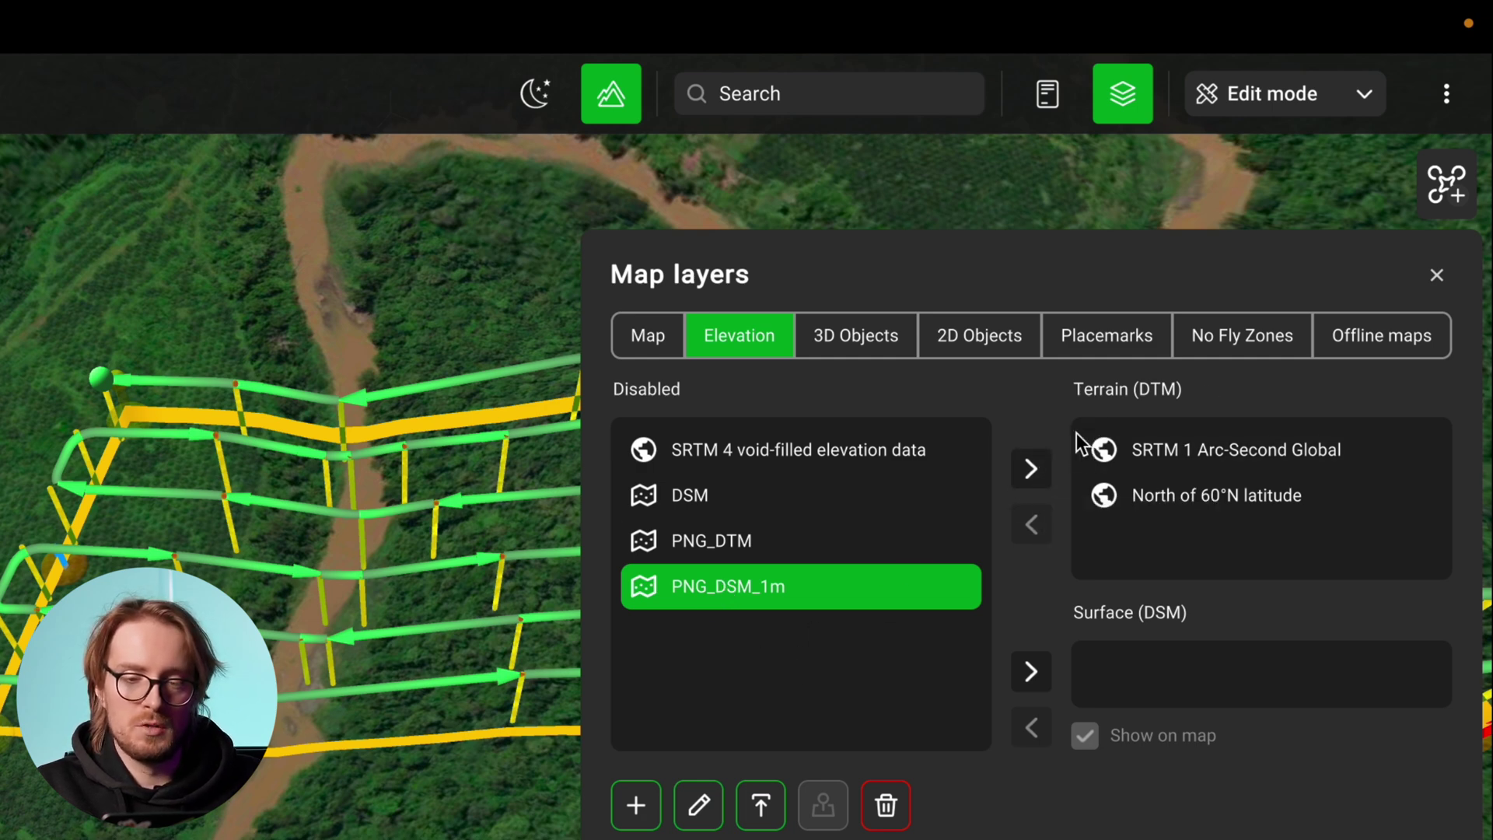
{"action": "left_click", "coordinate": [1032, 467]}
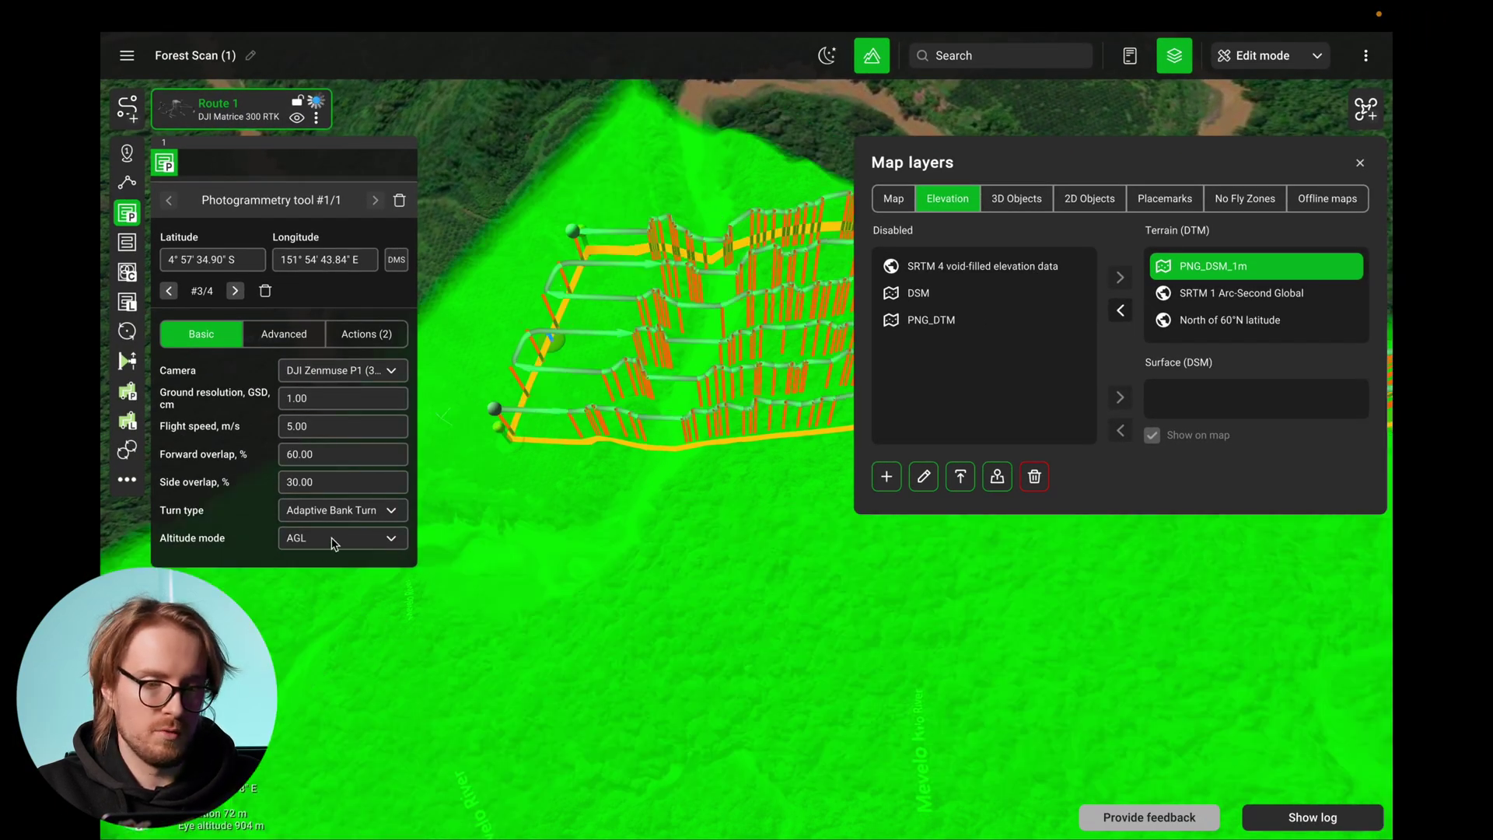
{"action": "left_click", "coordinate": [1361, 165]}
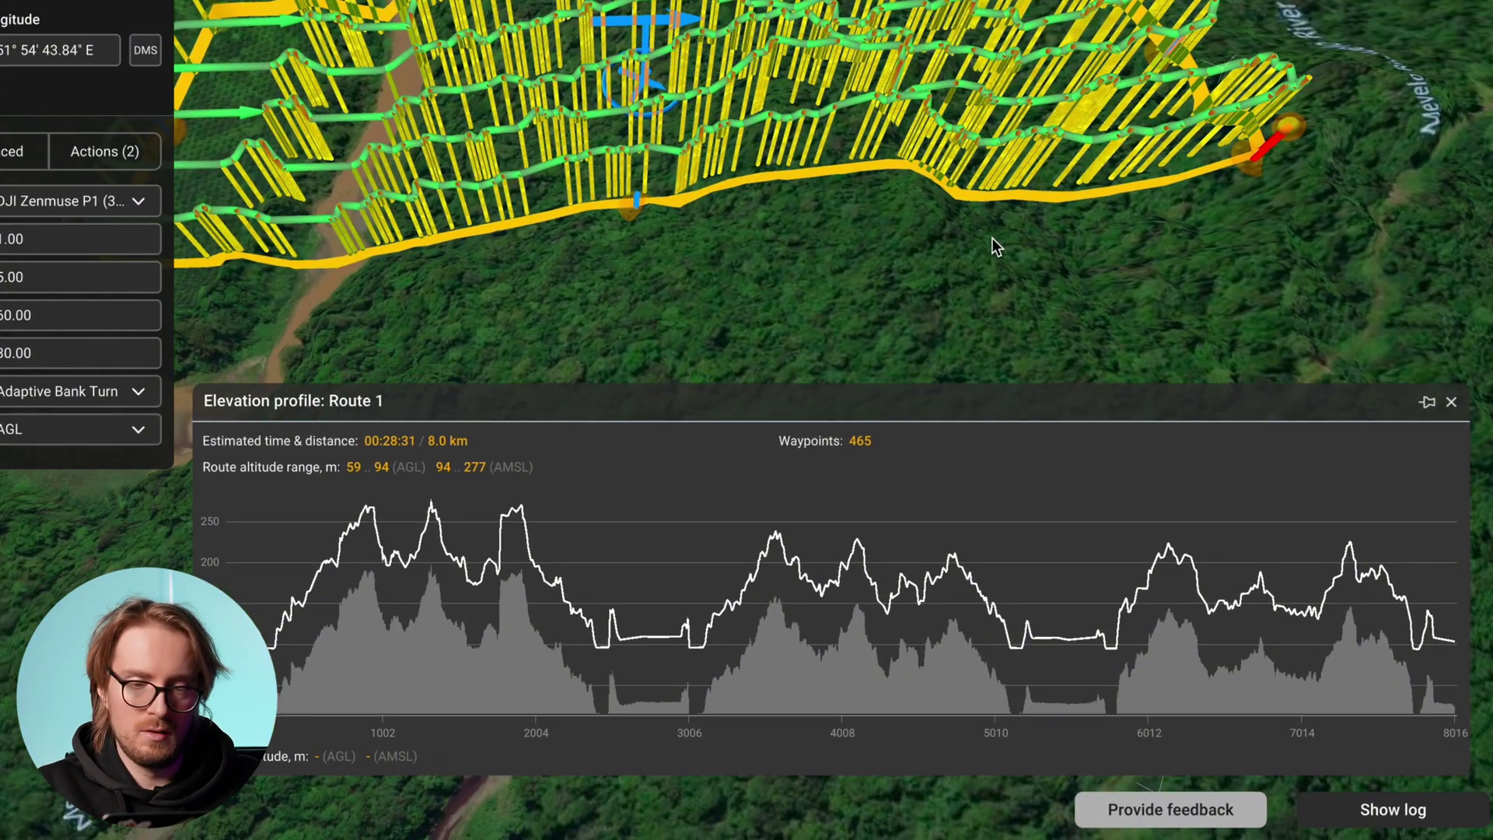
{"action": "right_click_drag", "start_coordinate": [992, 238], "coordinate": [897, 254]}
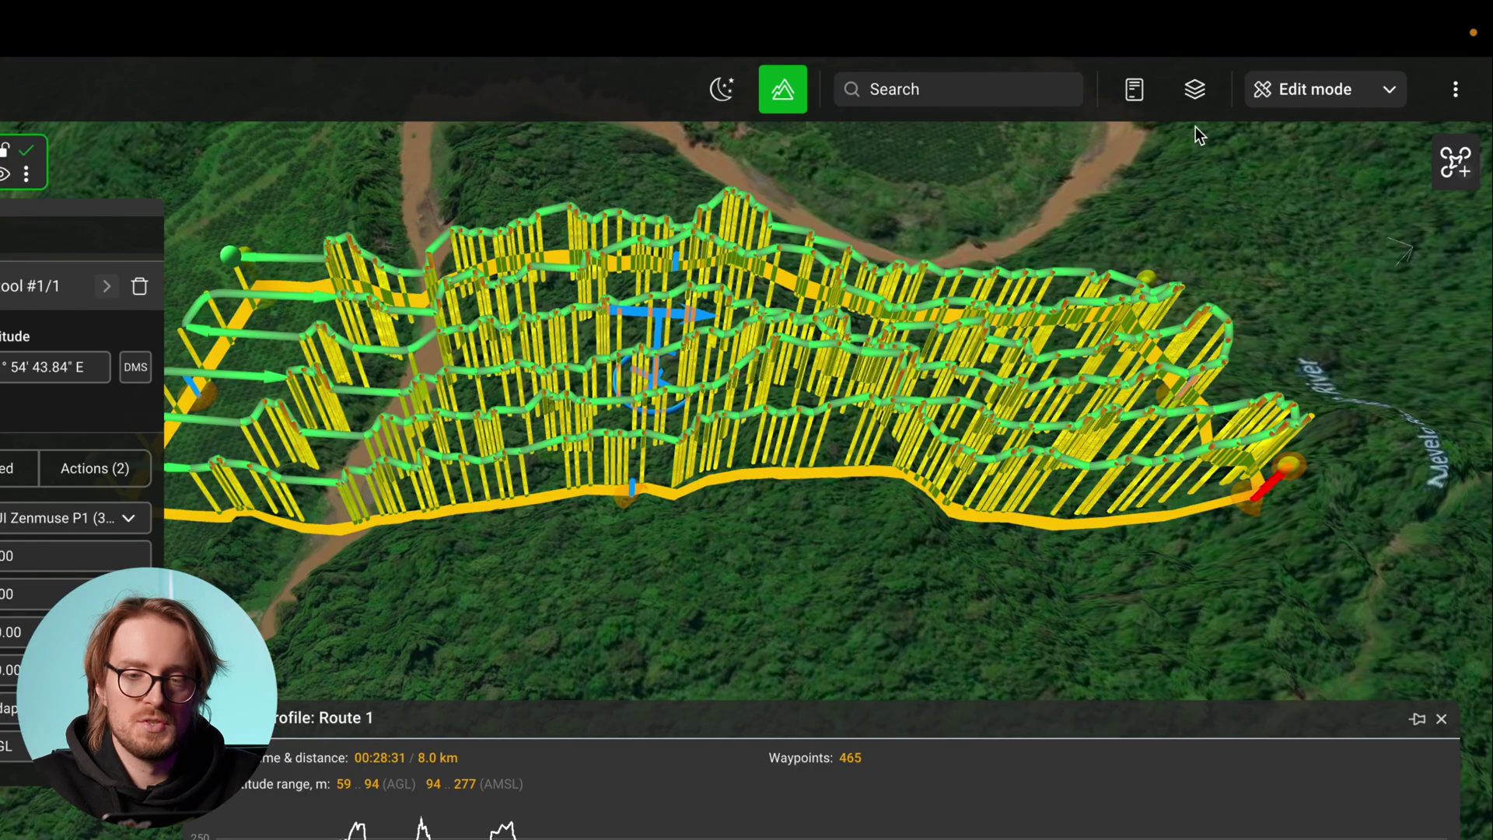
Move PNG_DSM_1m out of the Terrain sources and into the Surface (DSM) layer.
{"action": "left_click", "coordinate": [1189, 93]}
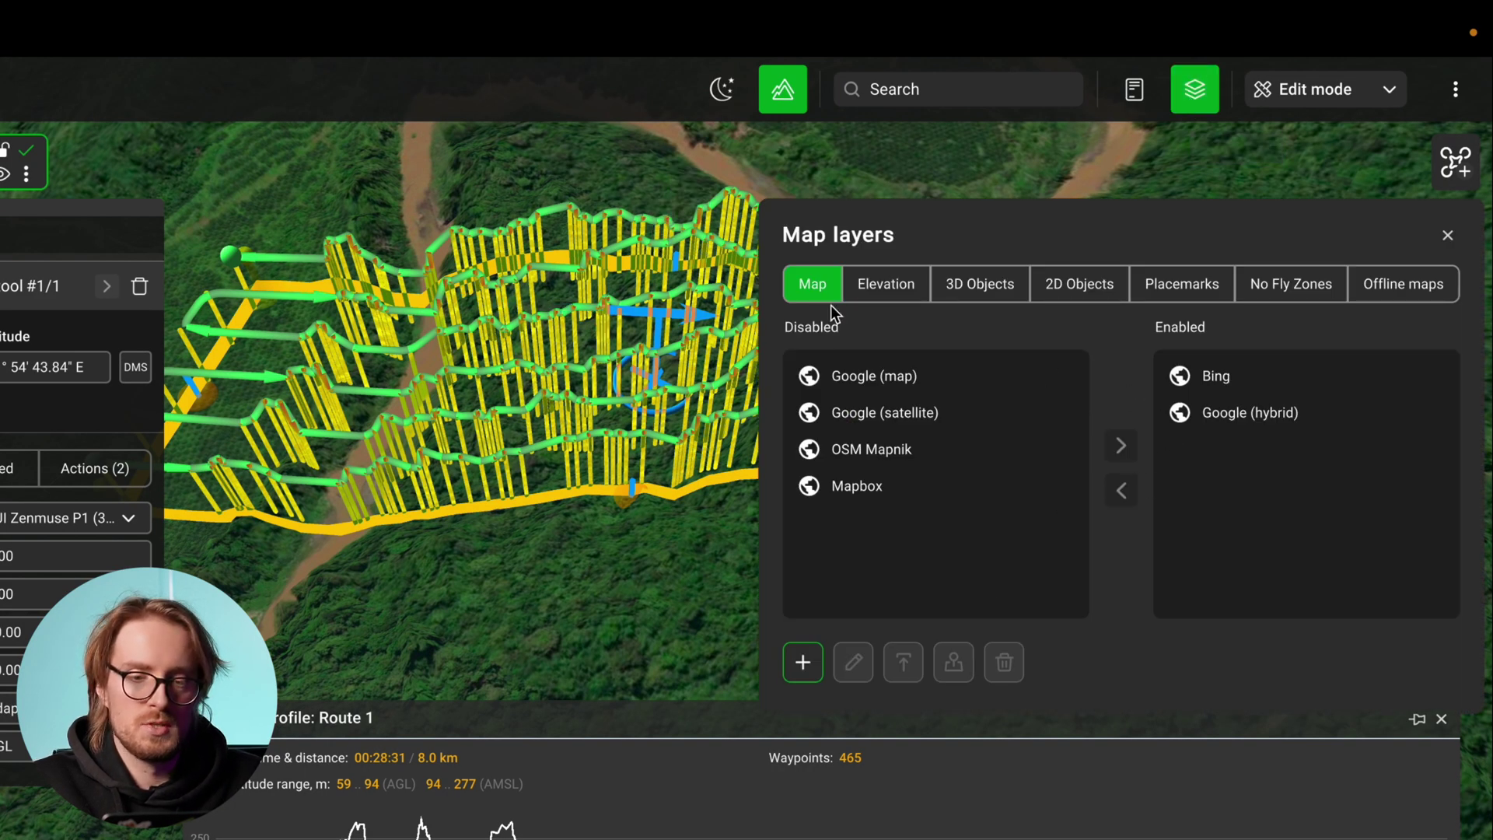
{"action": "left_click", "coordinate": [871, 295]}
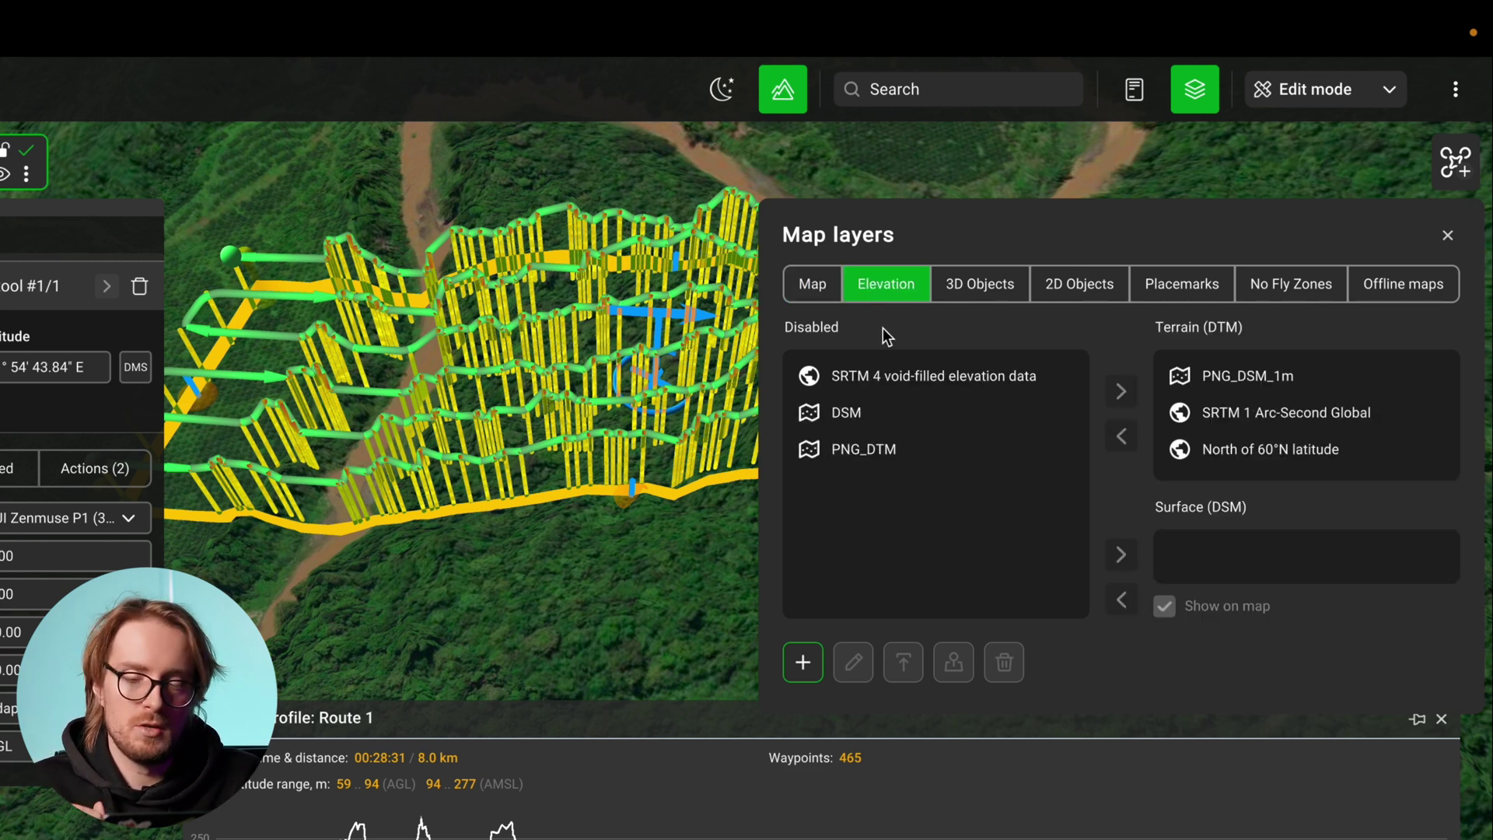
{"action": "left_click", "coordinate": [1215, 369]}
{"action": "left_click", "coordinate": [1121, 437]}
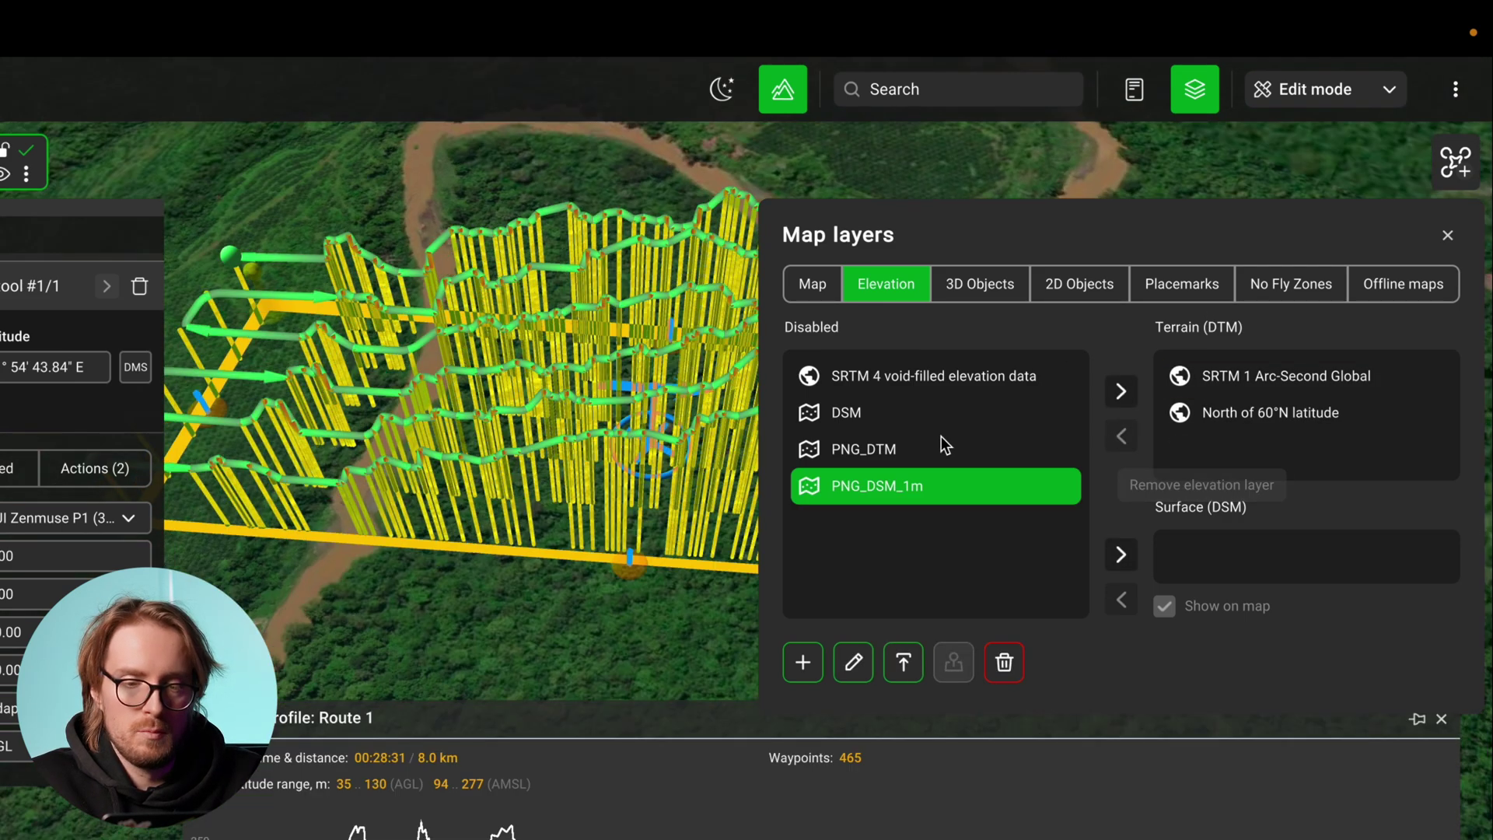
{"action": "left_click", "coordinate": [1119, 554]}
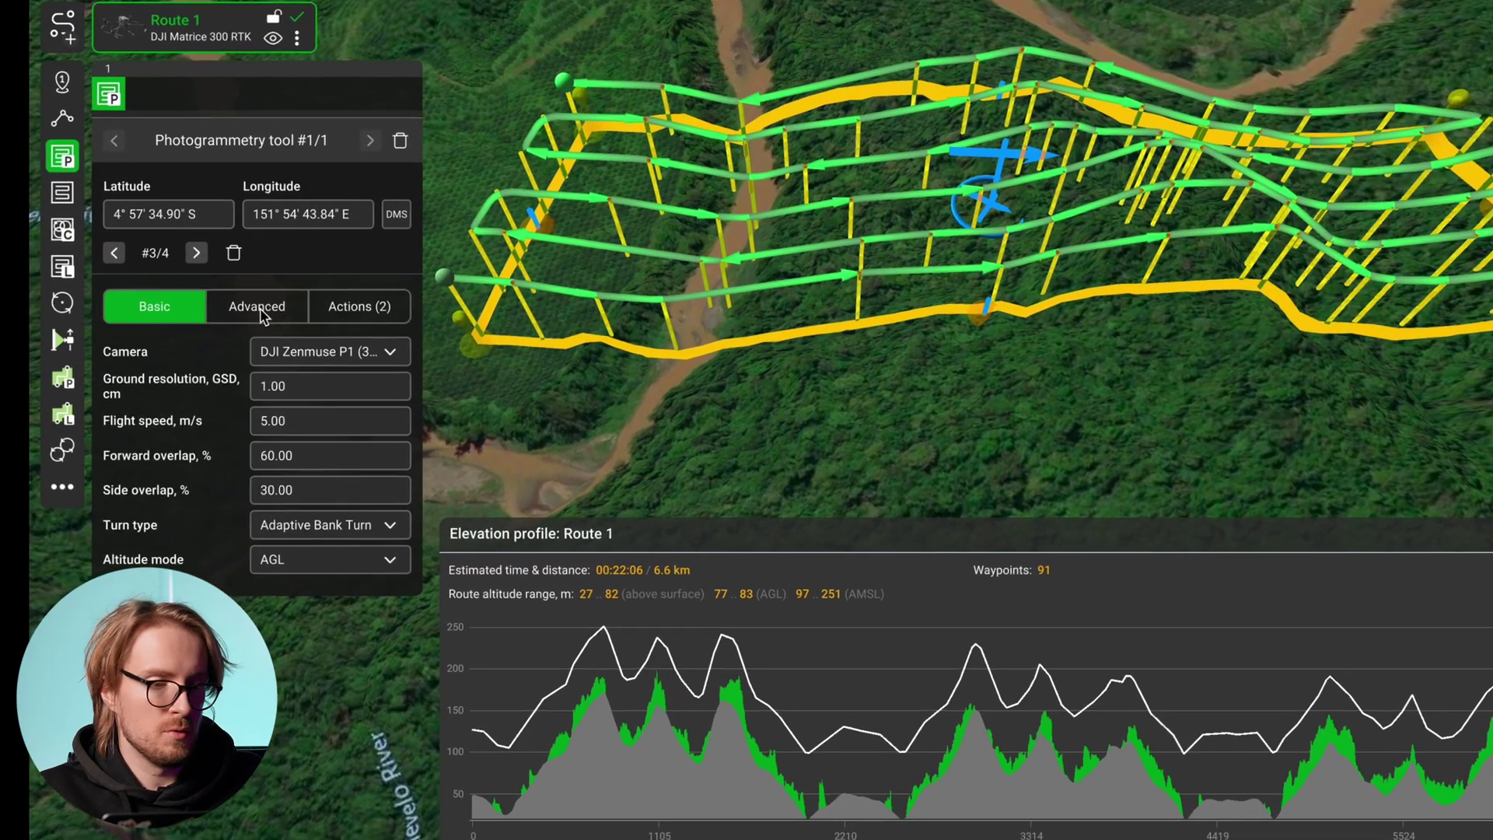
In the Advanced route settings, try AGL tolerance values of 1 m and 5 m.
{"action": "left_click", "coordinate": [262, 340]}
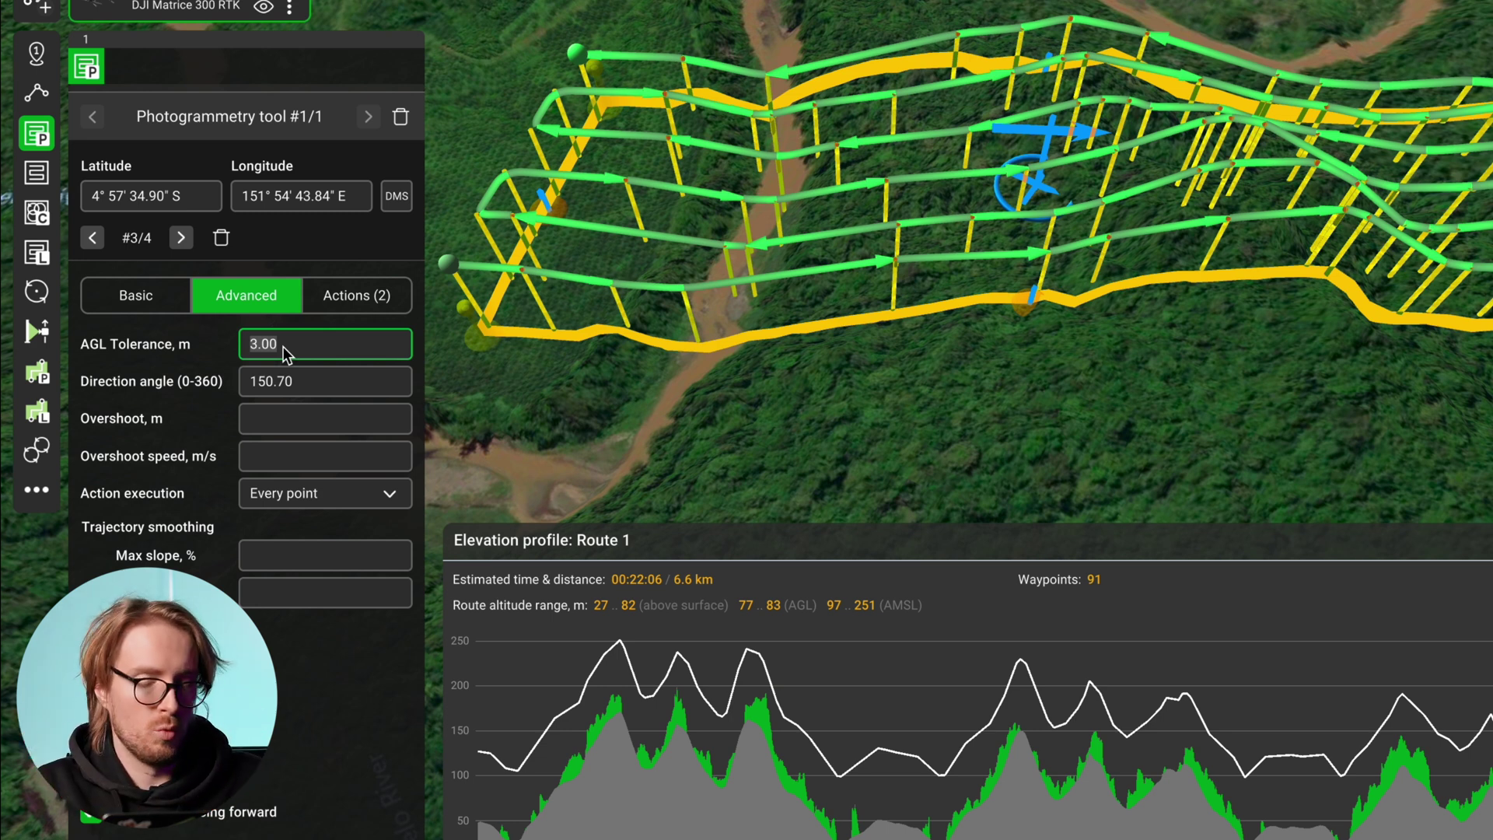
{"action": "type", "text": "1"}
{"action": "key", "text": "Return"}
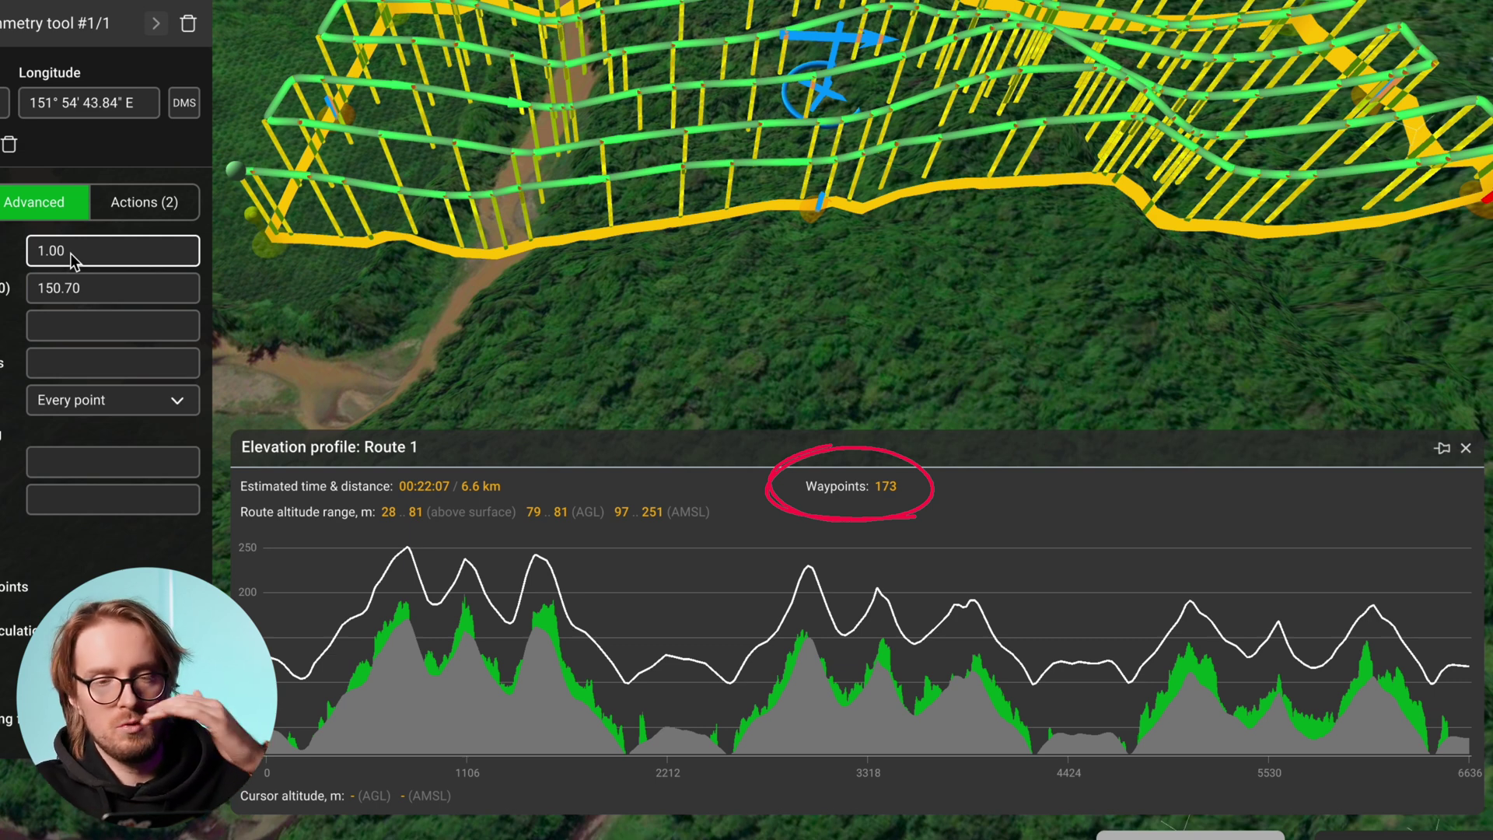
{"action": "type", "text": "5"}
{"action": "key", "text": "Return"}
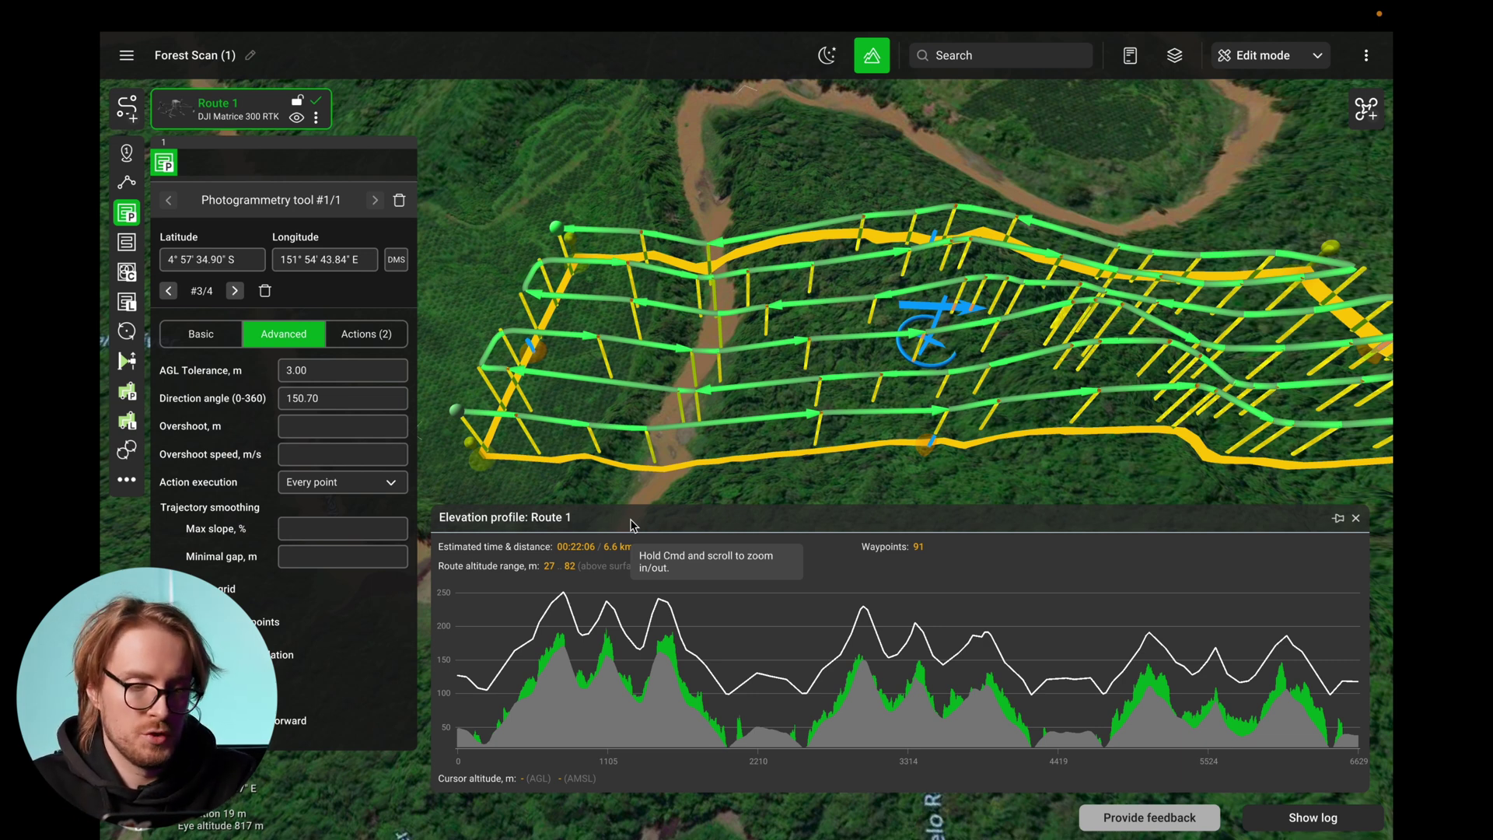
{"action": "scroll", "coordinate": [746, 176], "scroll_direction": "up", "scroll_amount": 3}
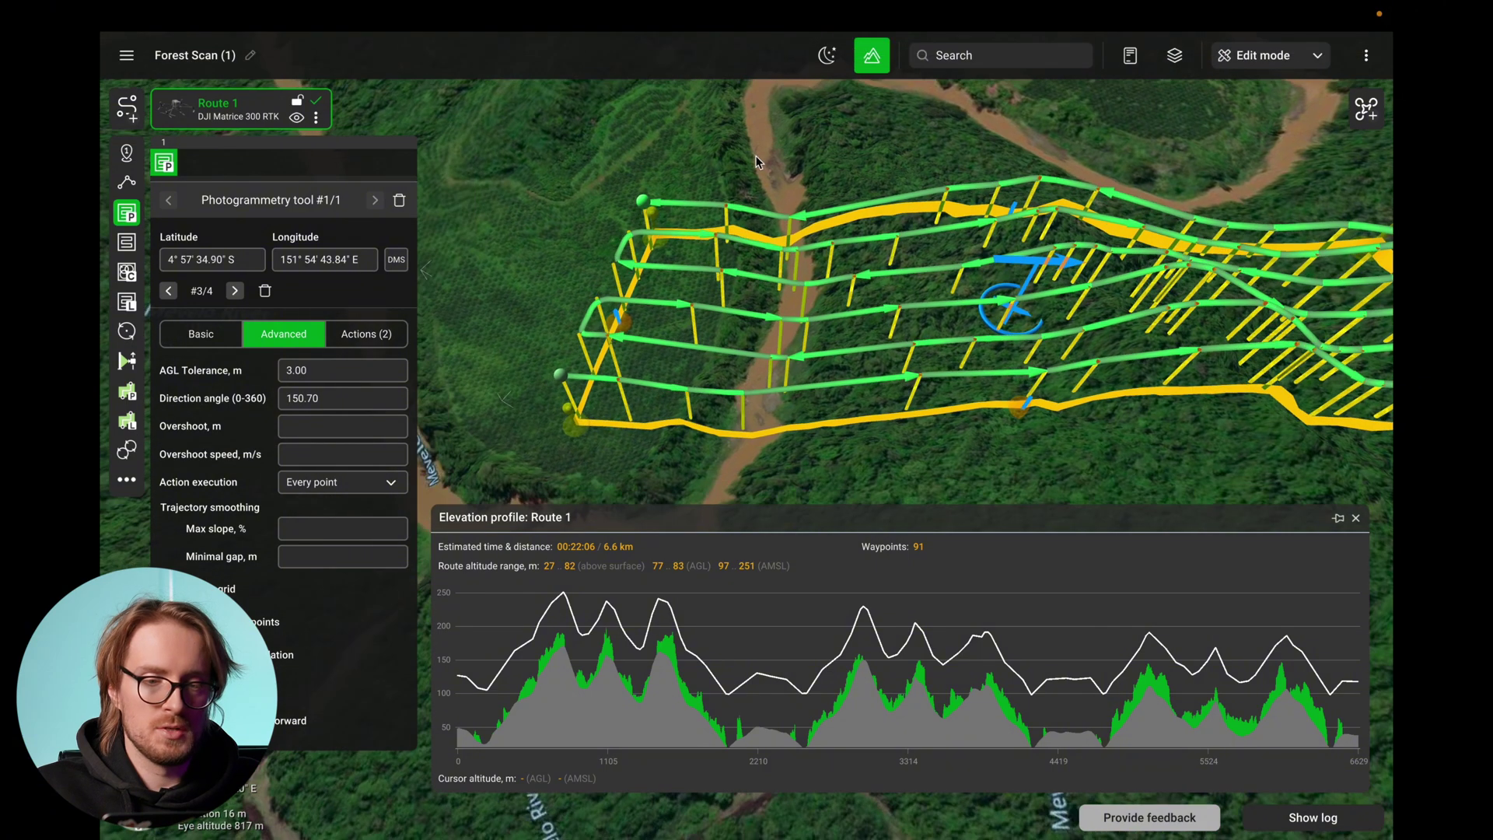
{"action": "scroll", "coordinate": [752, 182], "scroll_direction": "up", "scroll_amount": 5}
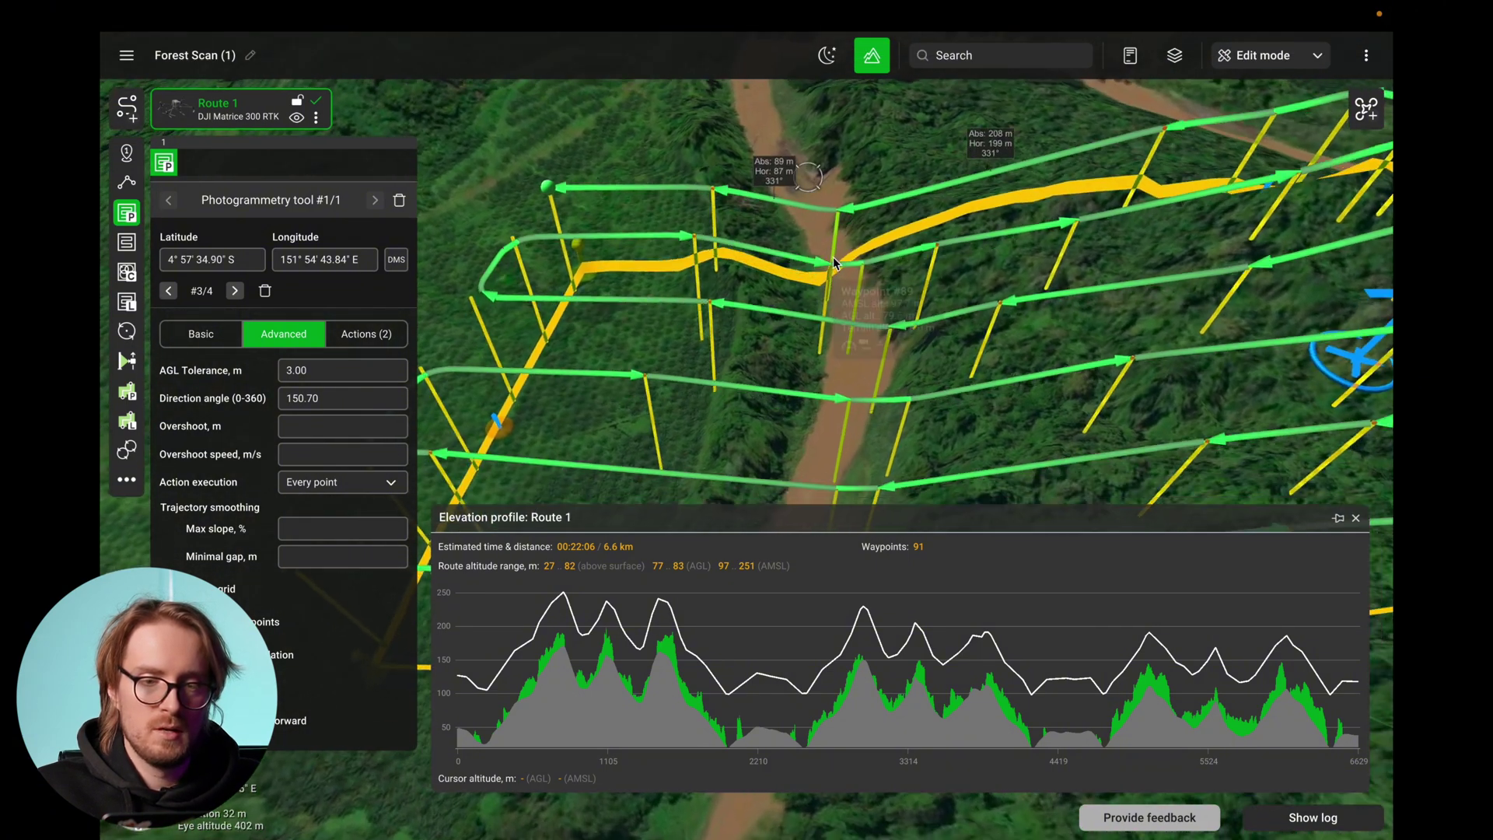
{"action": "scroll", "coordinate": [833, 277], "scroll_direction": "down", "scroll_amount": 3}
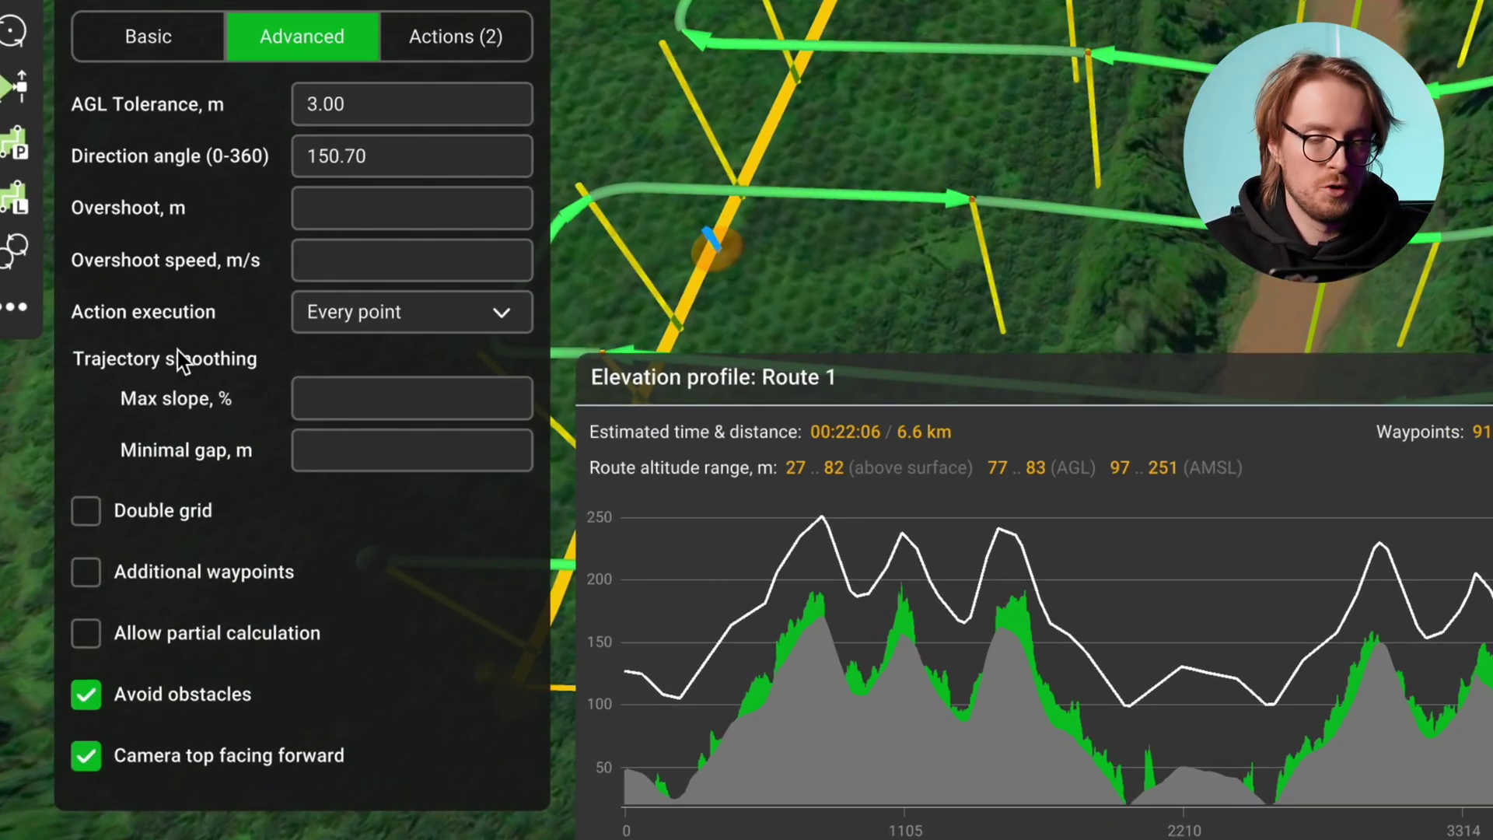
Set the trajectory smoothing minimal gap to 100 m, then to 300 m.
{"action": "left_click", "coordinate": [370, 409]}
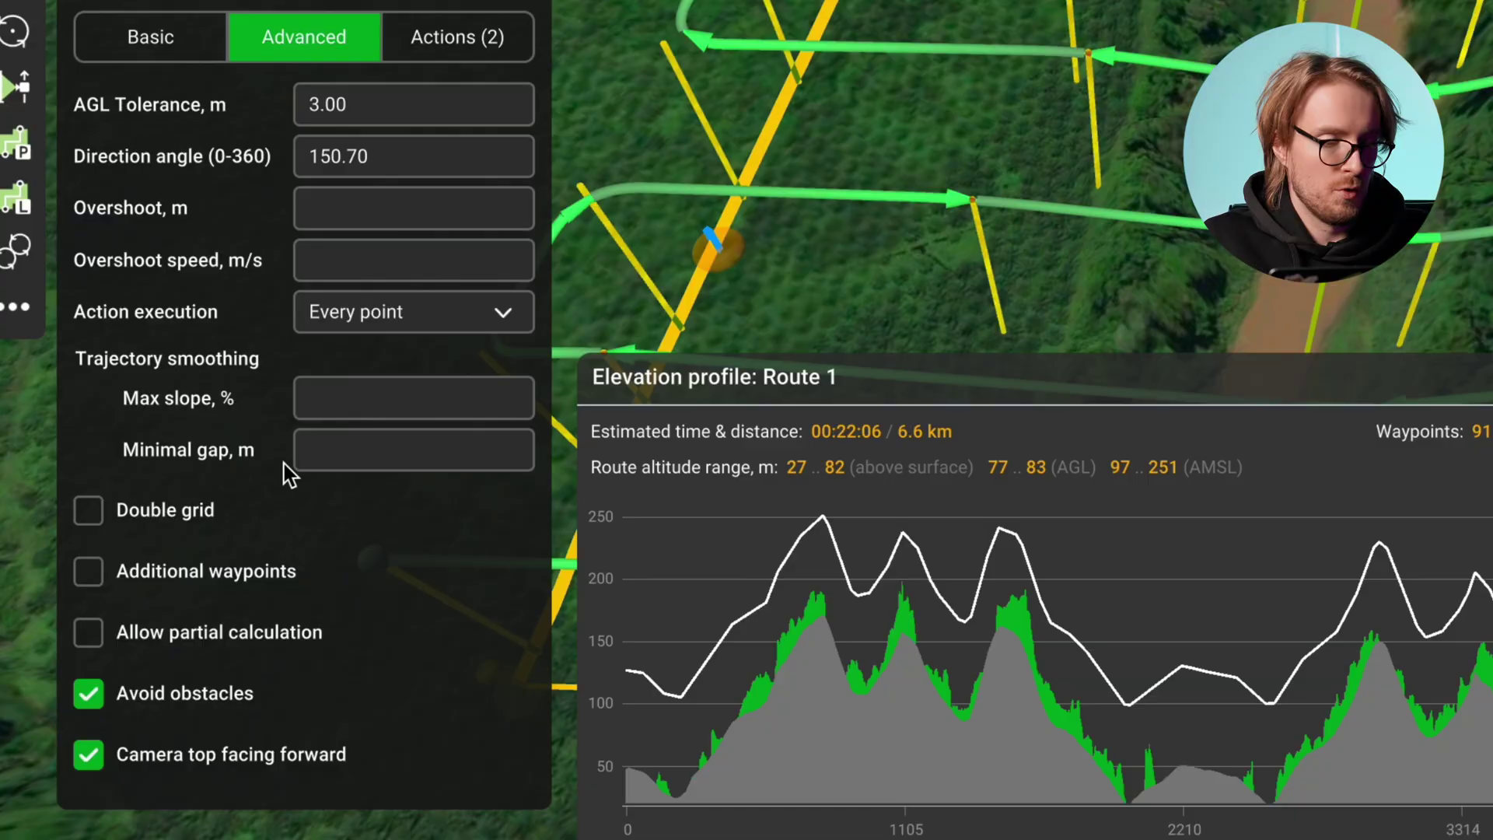
{"action": "left_click", "coordinate": [358, 472]}
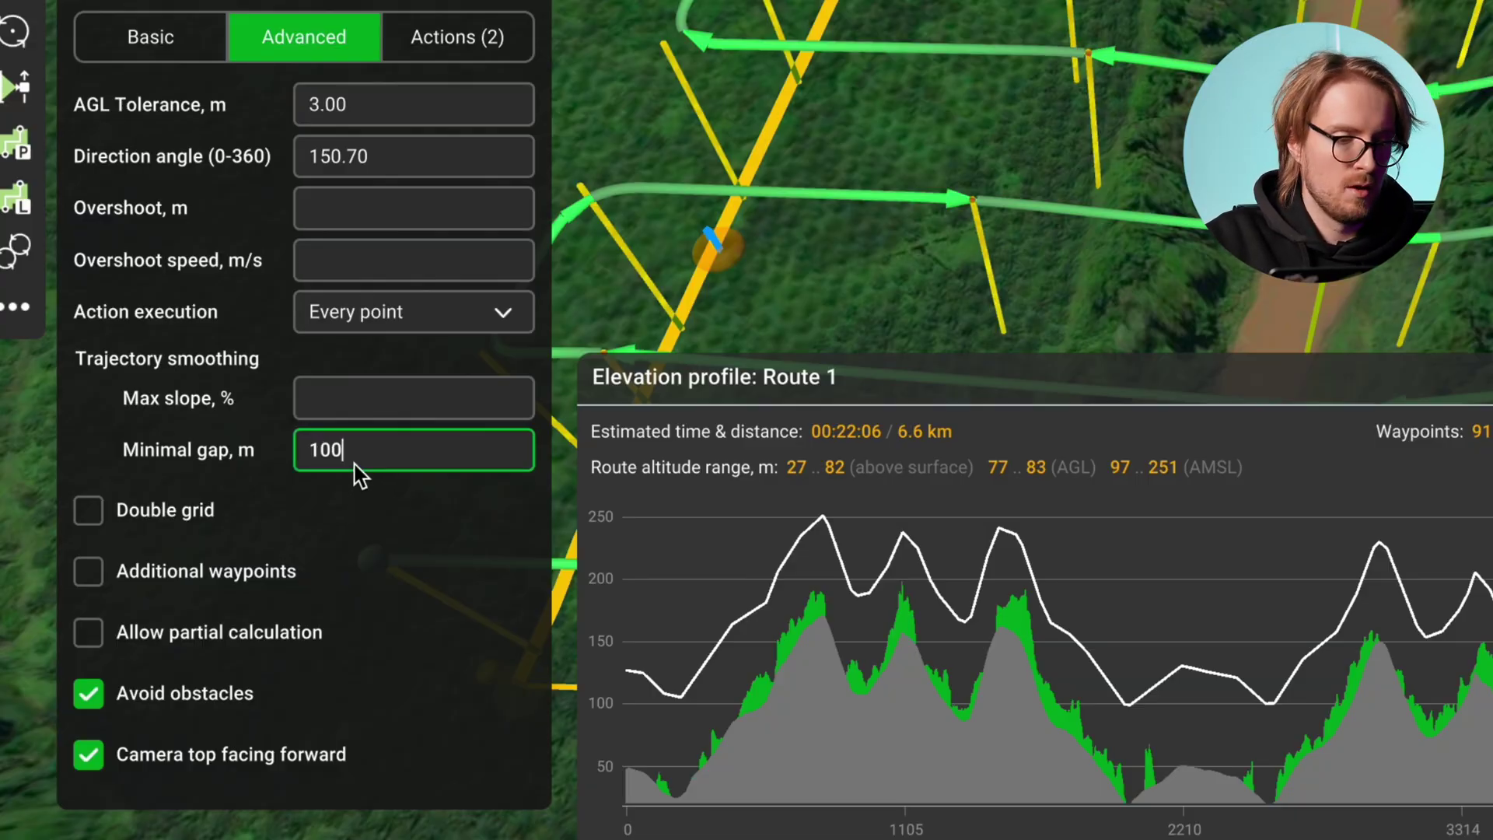
{"action": "type", "text": "100"}
{"action": "key", "text": "Return"}
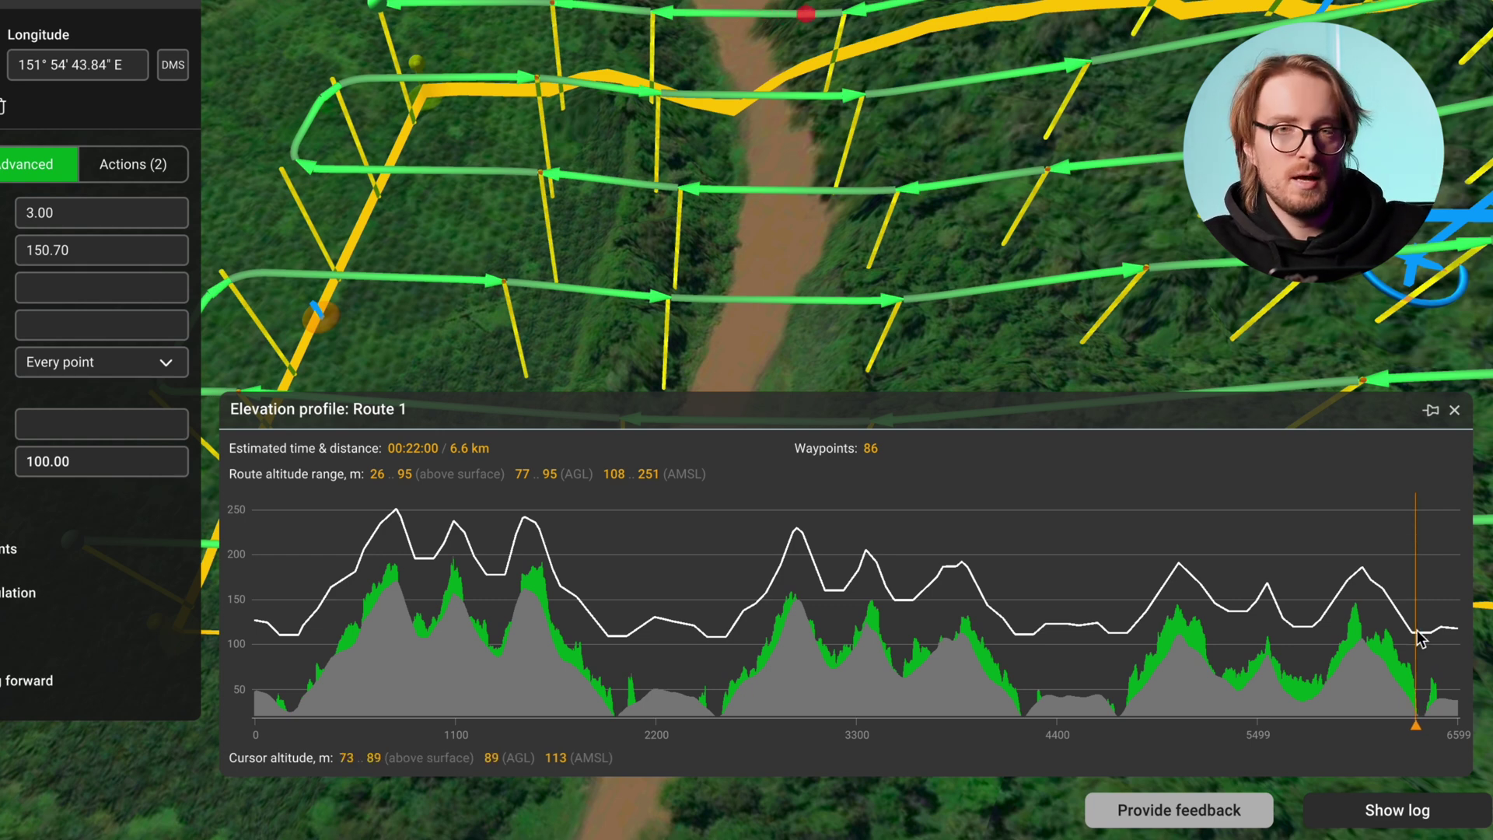
{"action": "left_click", "coordinate": [65, 470]}
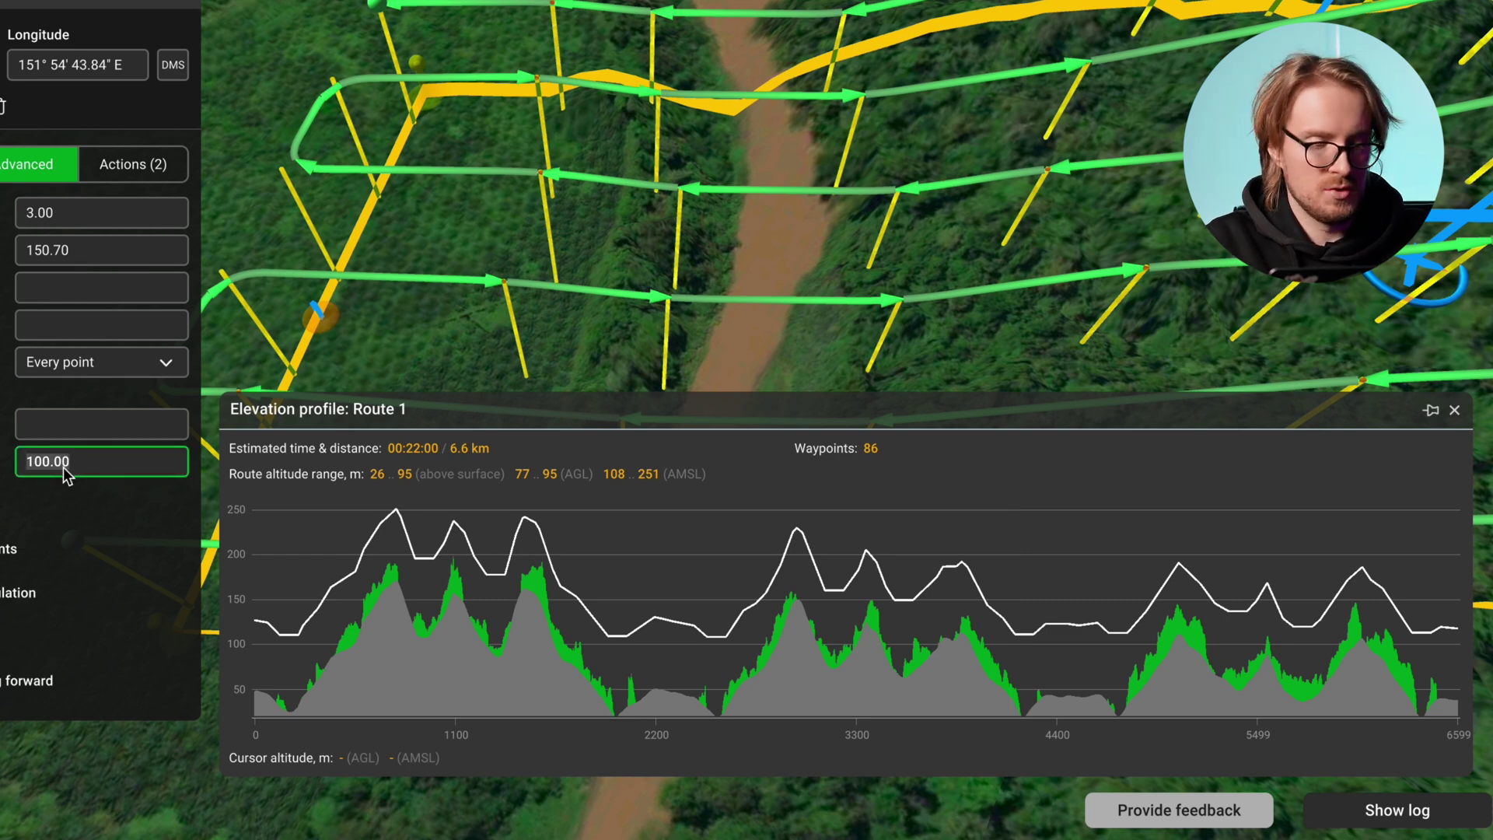
{"action": "type", "text": "300"}
{"action": "key", "text": "Return"}
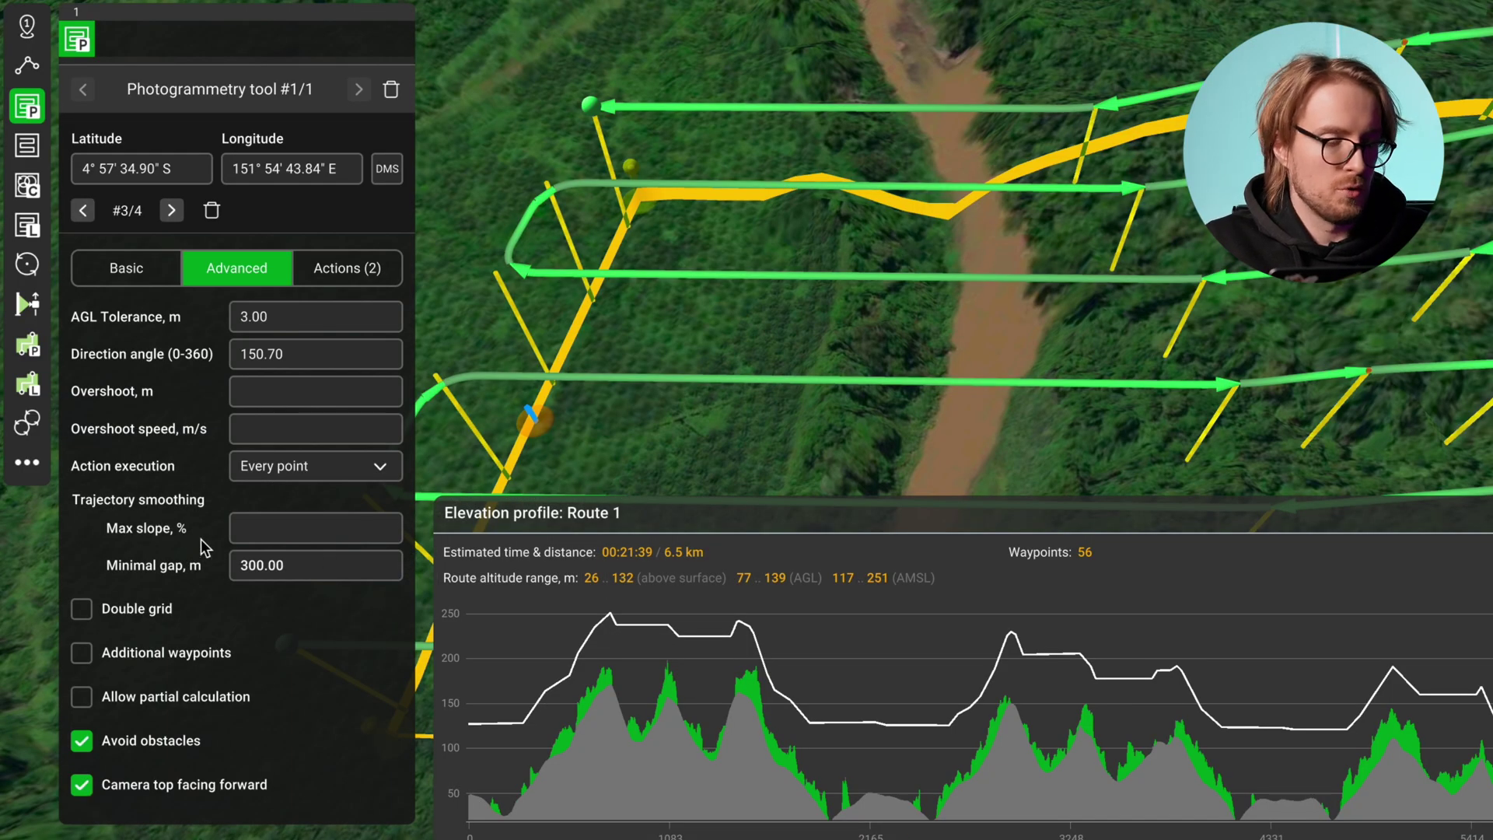
Set the trajectory smoothing max slope to 90%, then to 10%.
{"action": "left_click", "coordinate": [249, 533]}
{"action": "left_click", "coordinate": [261, 530]}
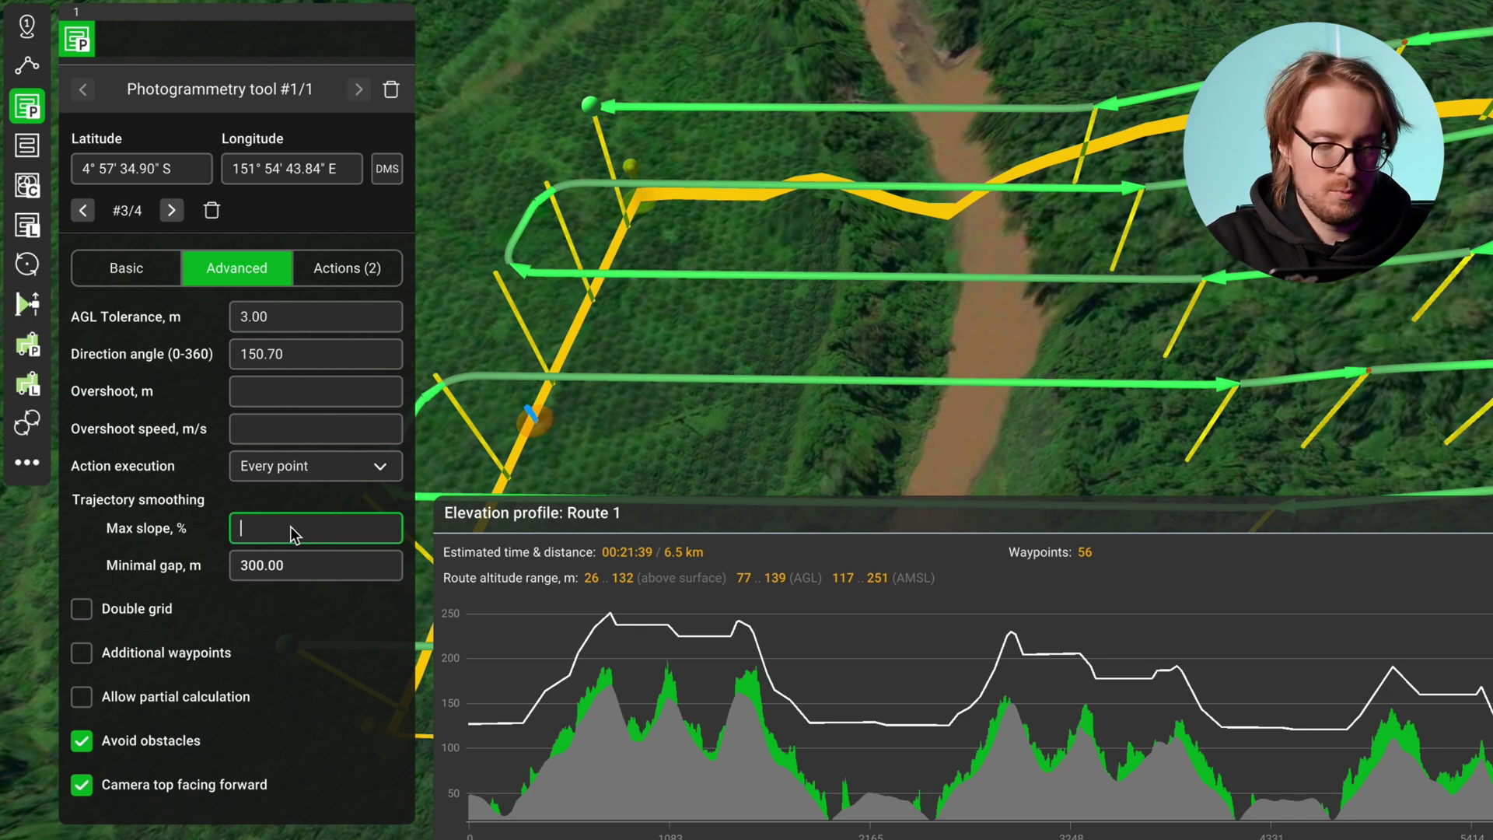
{"action": "type", "text": "90"}
{"action": "key", "text": "Return"}
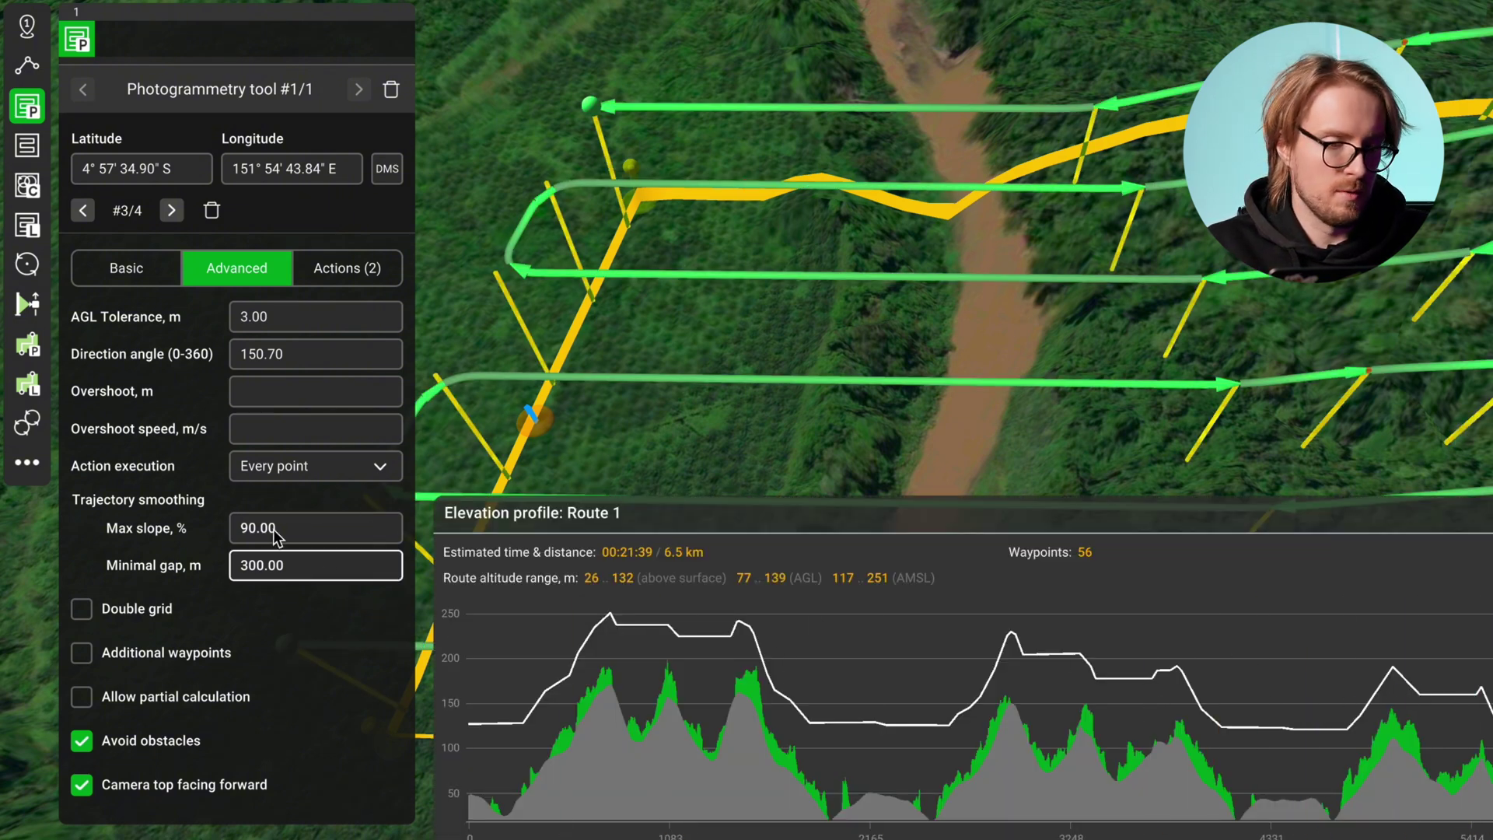
{"action": "double_click", "coordinate": [303, 524]}
{"action": "type", "text": "10"}
{"action": "key", "text": "Return"}
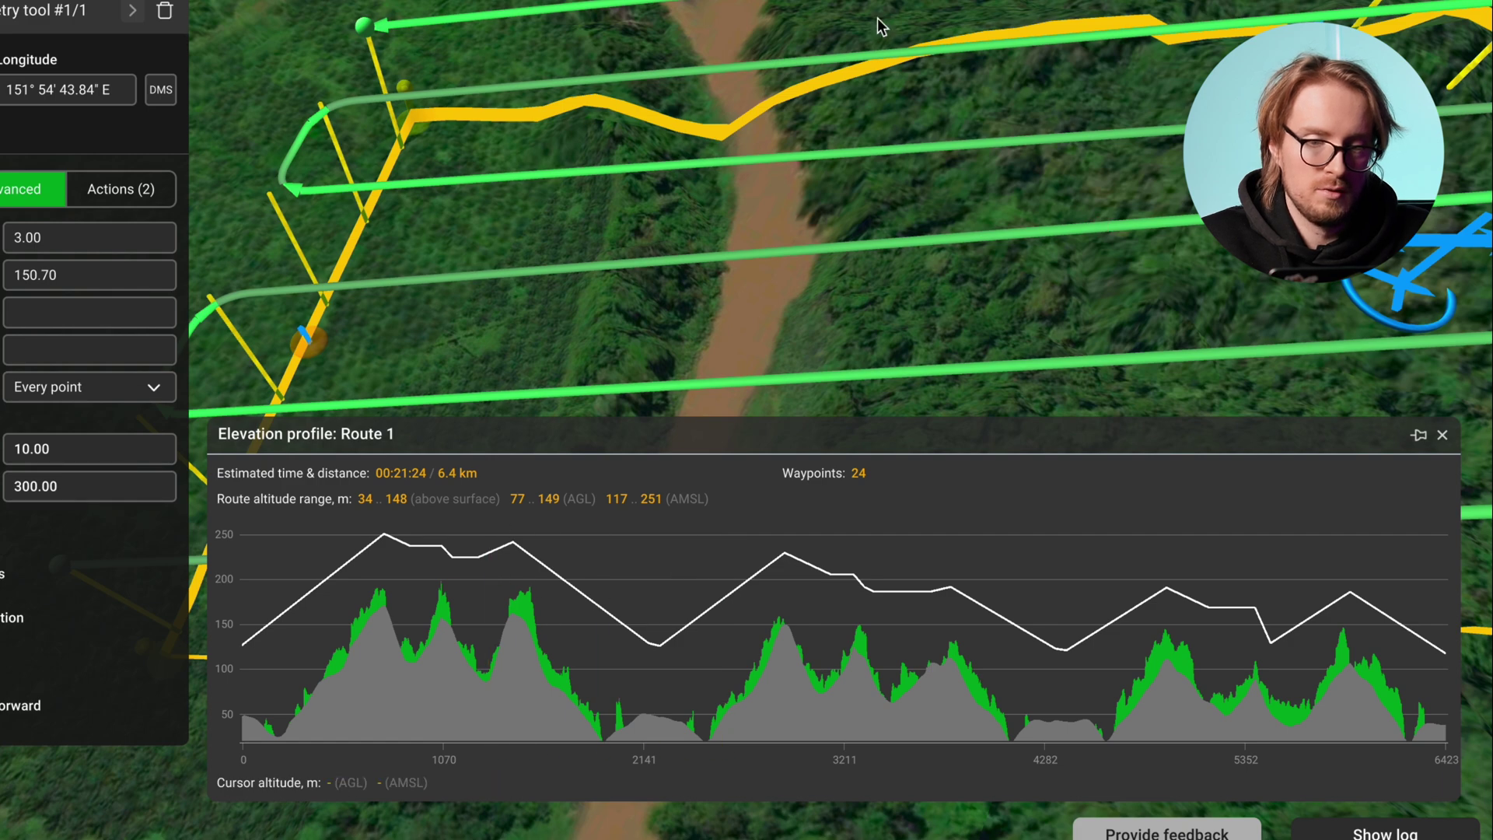
Zoom, tilt and pan the map to view the 24-waypoint route in perspective.
{"action": "scroll", "coordinate": [893, 26], "scroll_direction": "down", "scroll_amount": 3}
{"action": "right_click_drag", "start_coordinate": [893, 27], "coordinate": [1094, 248]}
{"action": "left_click_drag", "start_coordinate": [1094, 249], "coordinate": [804, 240]}
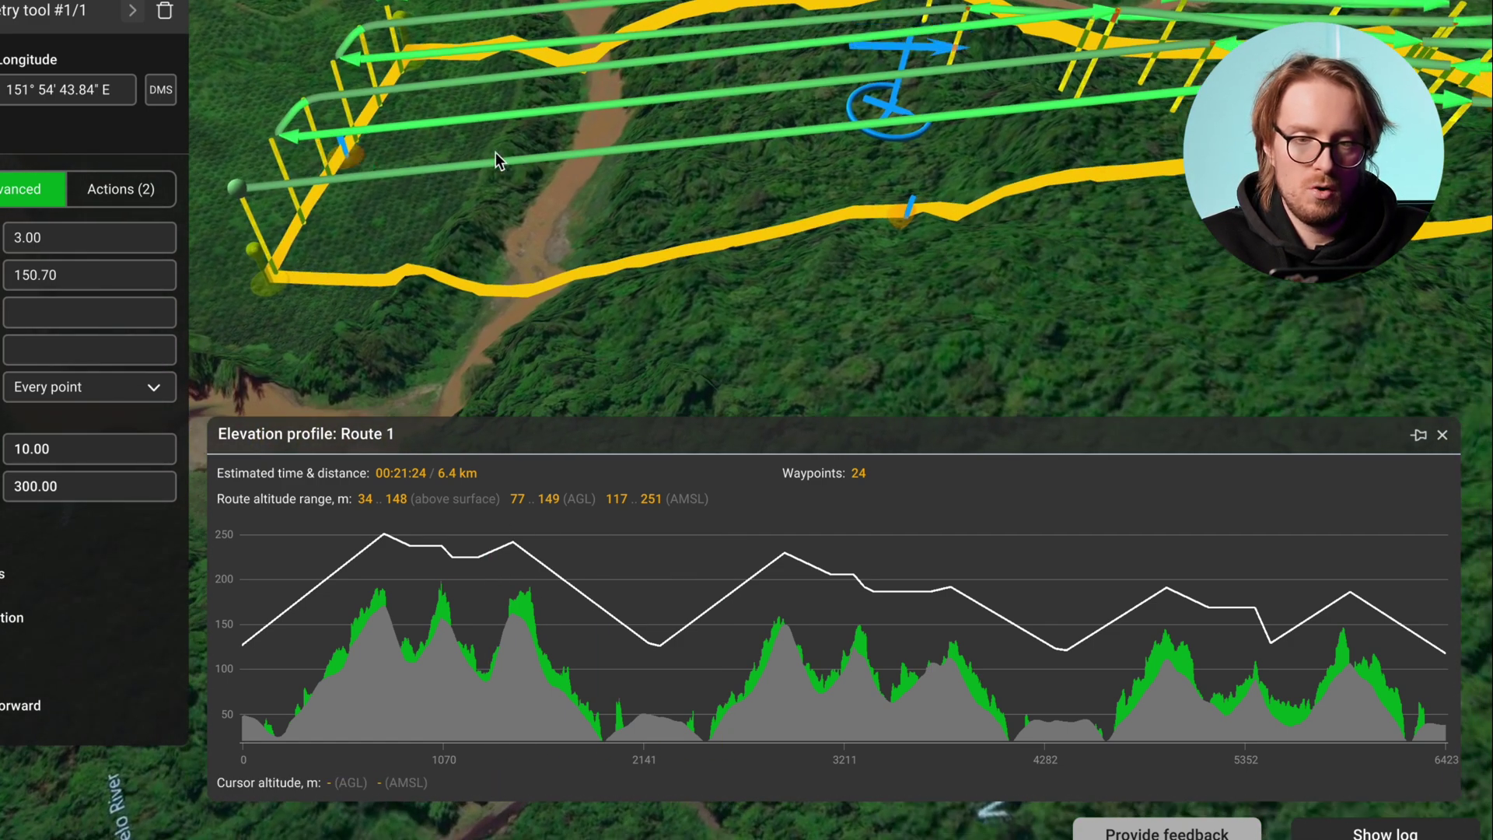